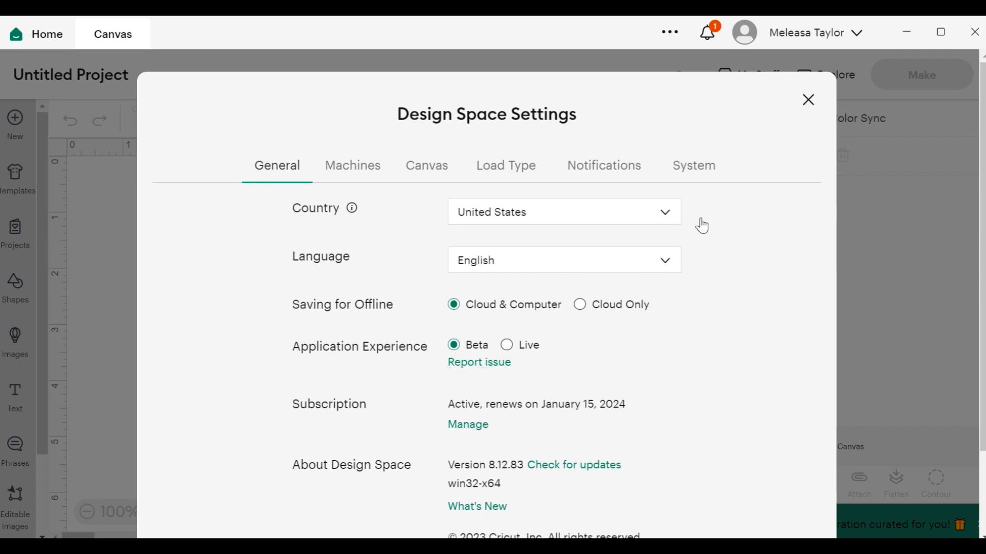
Add six of the recently uploaded teacher-themed designs to the canvas together.
left_click(808, 100)
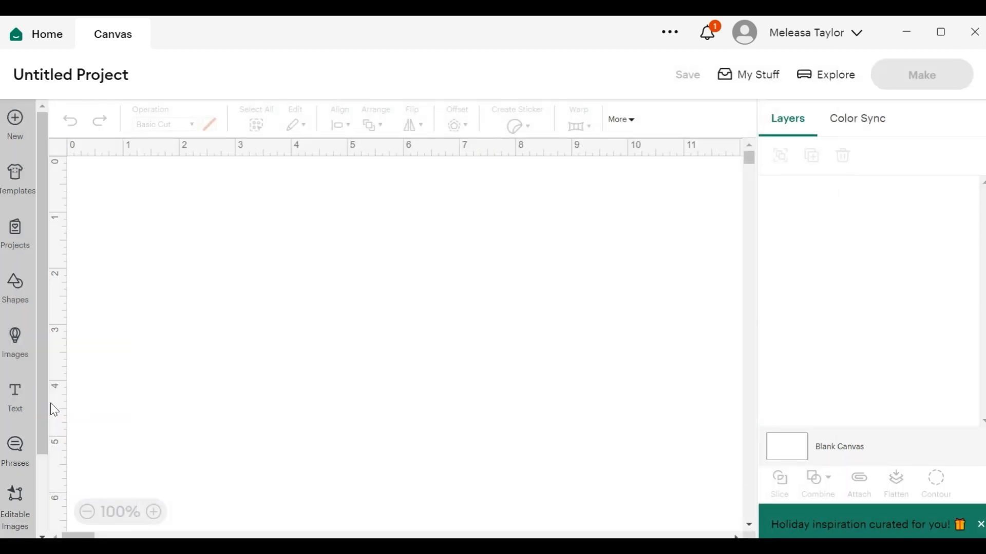
left_click_drag(41, 393, 54, 496)
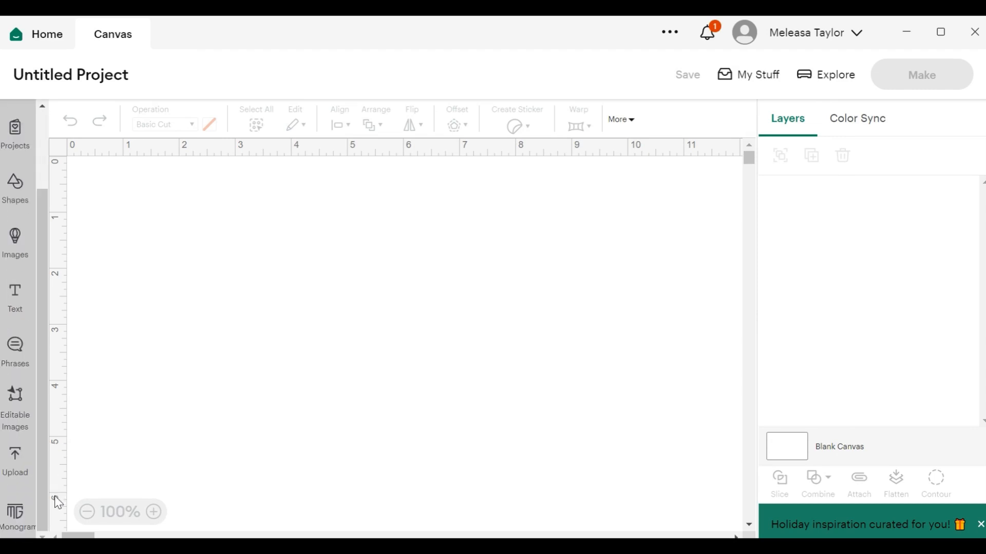
left_click(21, 470)
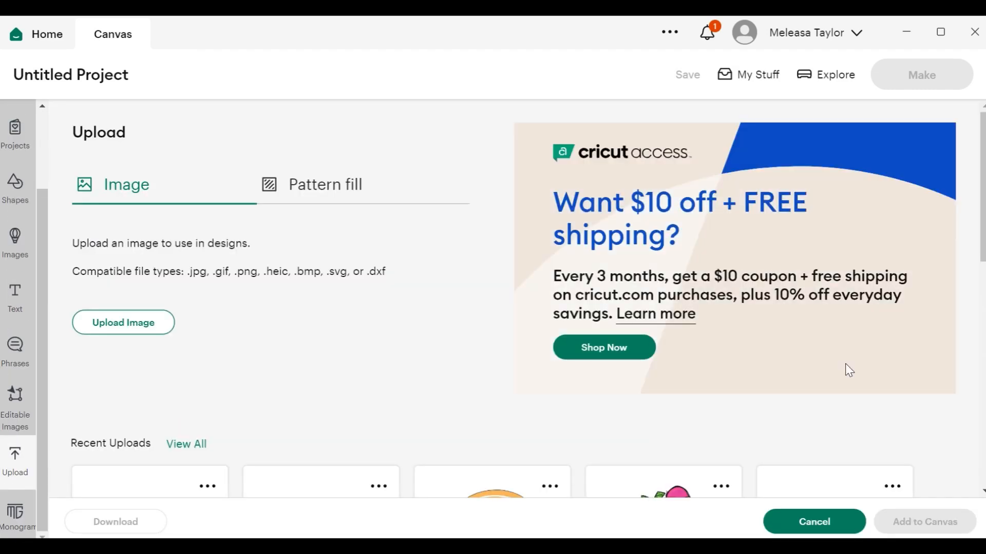
left_click_drag(983, 201, 985, 282)
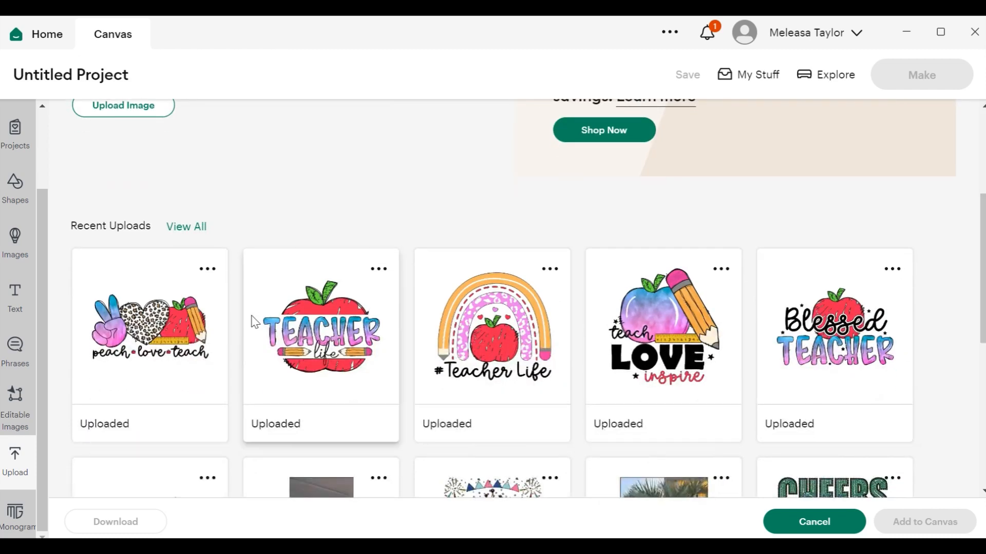
left_click(200, 326)
left_click(333, 324)
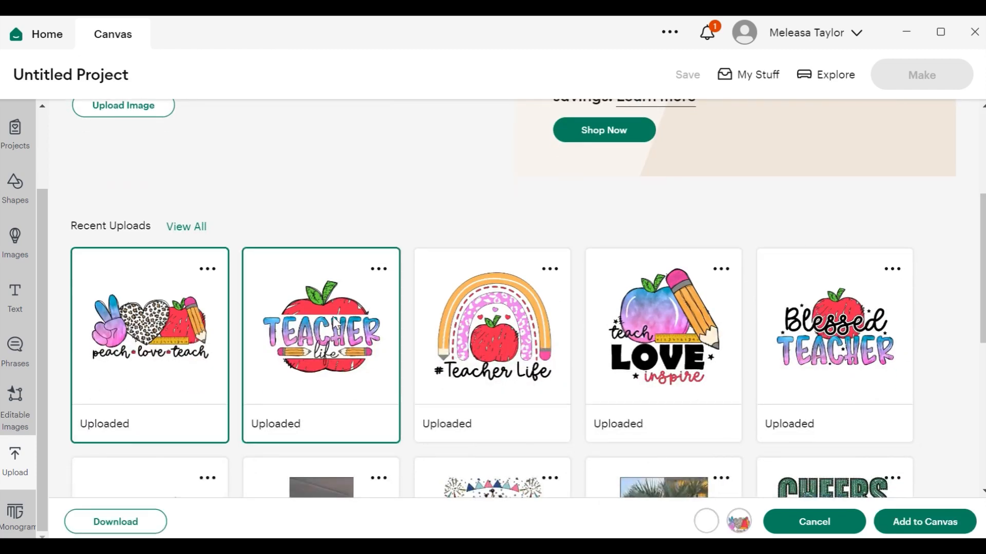
left_click(558, 301)
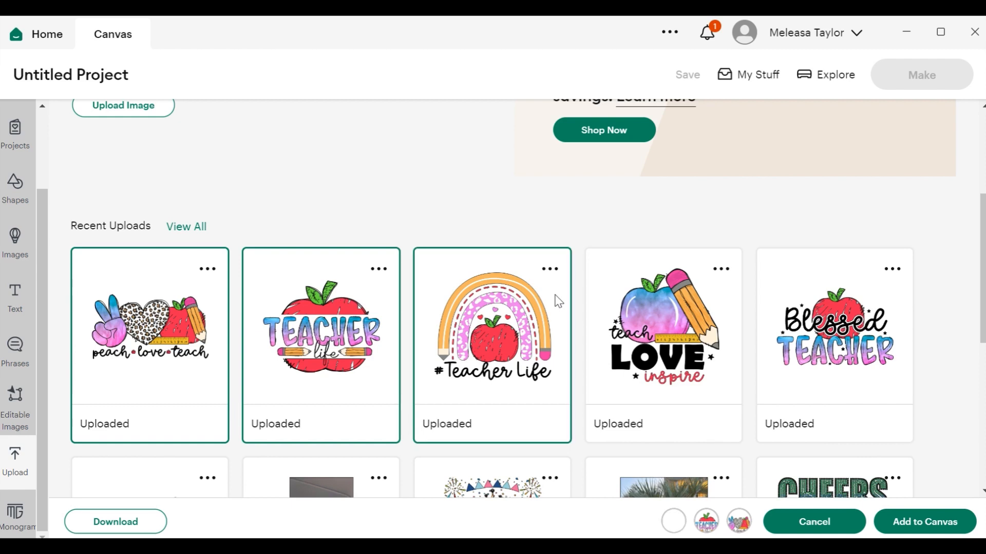
left_click(664, 293)
left_click(850, 311)
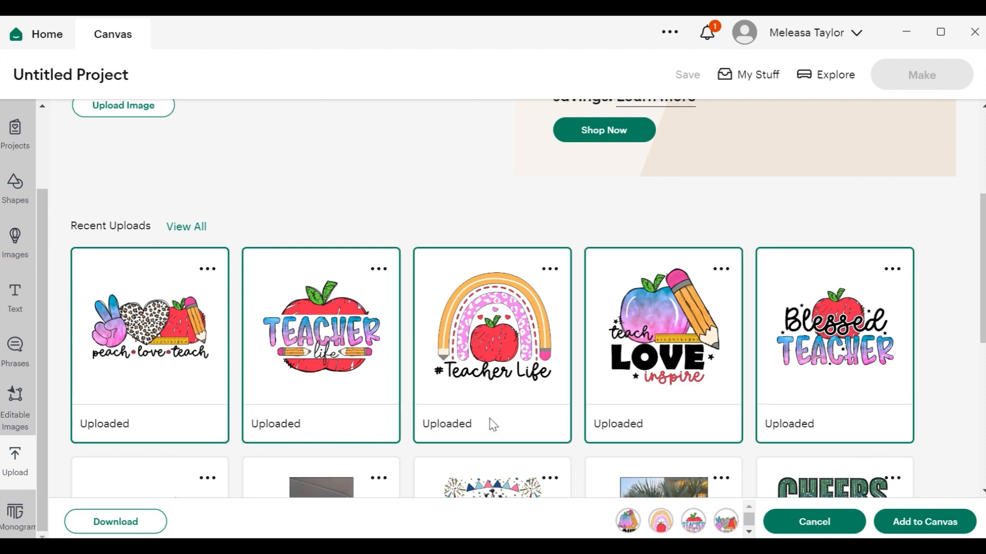
left_click(898, 521)
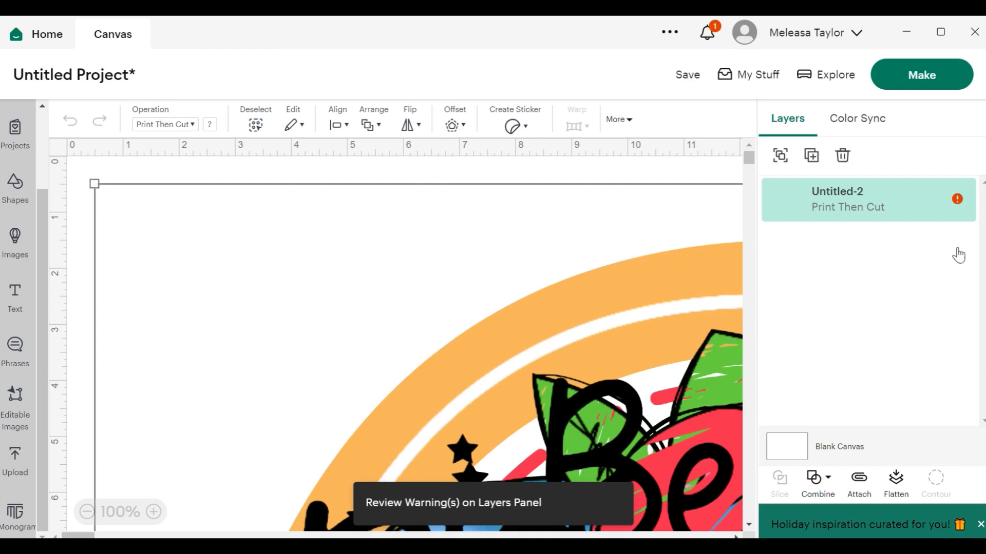
Open the size warning on the first image layer, delete the selected image and undo the deletion.
left_click(956, 200)
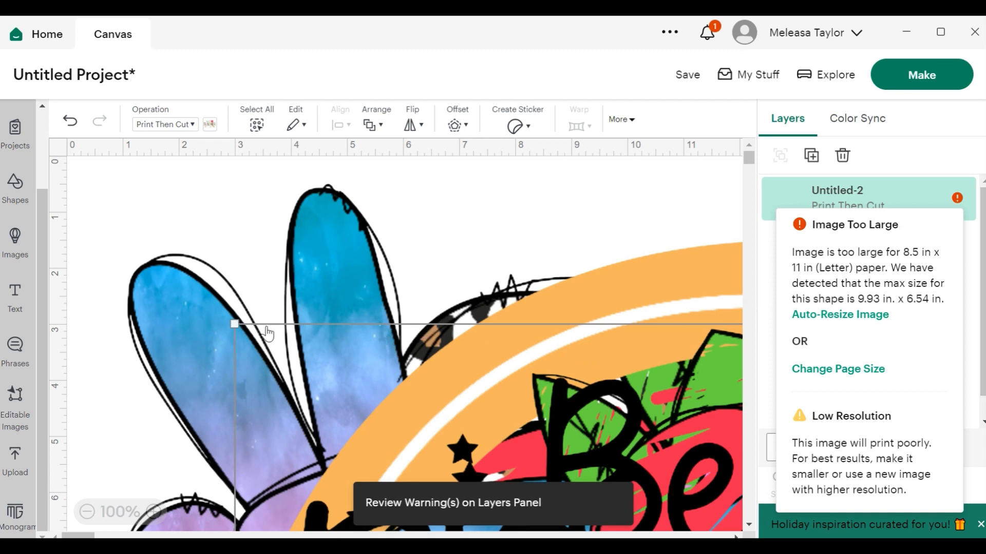
key("Delete")
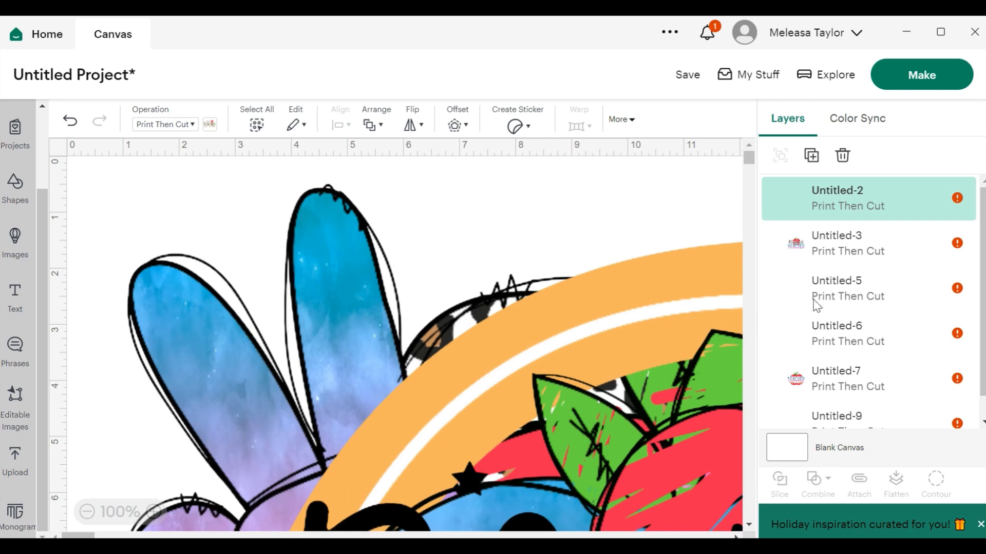
key("ctrl+z")
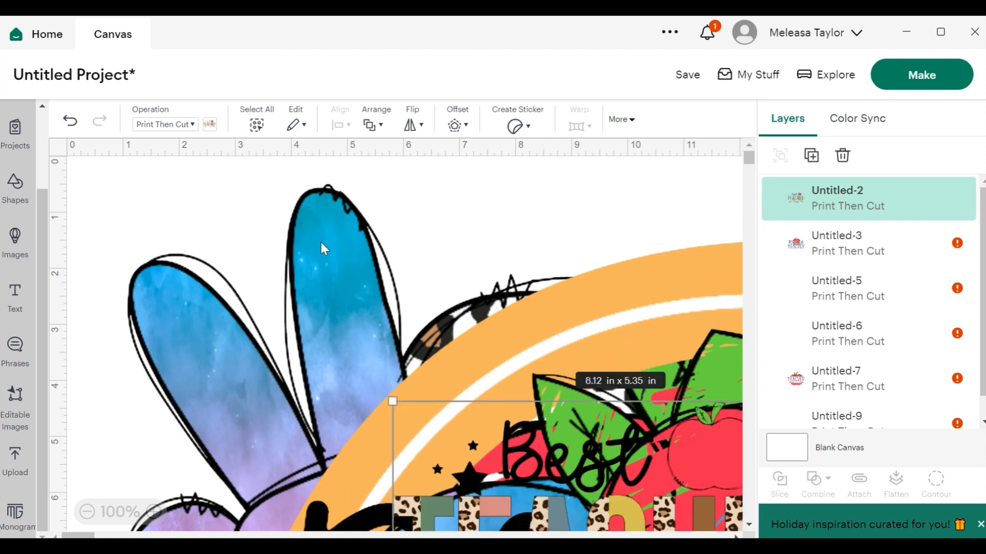
Separate the stacked designs across the canvas, shrinking the Blessed Teacher design as it is moved aside.
left_click(88, 512)
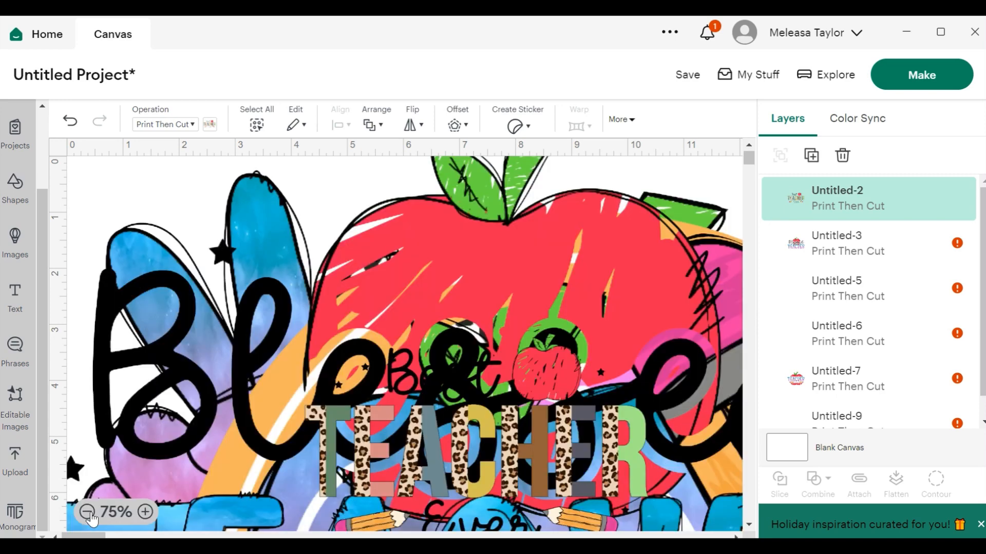
left_click(89, 513)
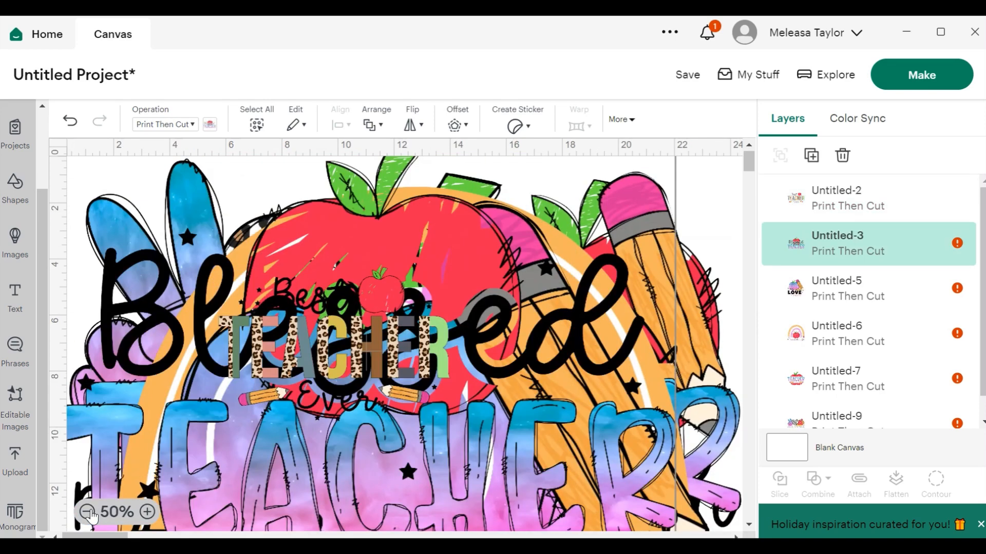
left_click(89, 512)
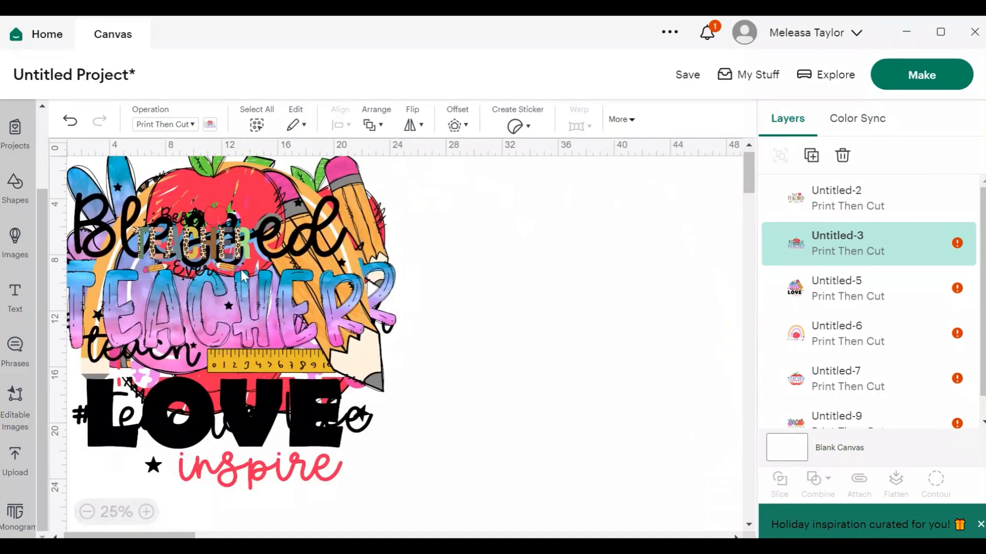
left_click_drag(267, 297, 573, 301)
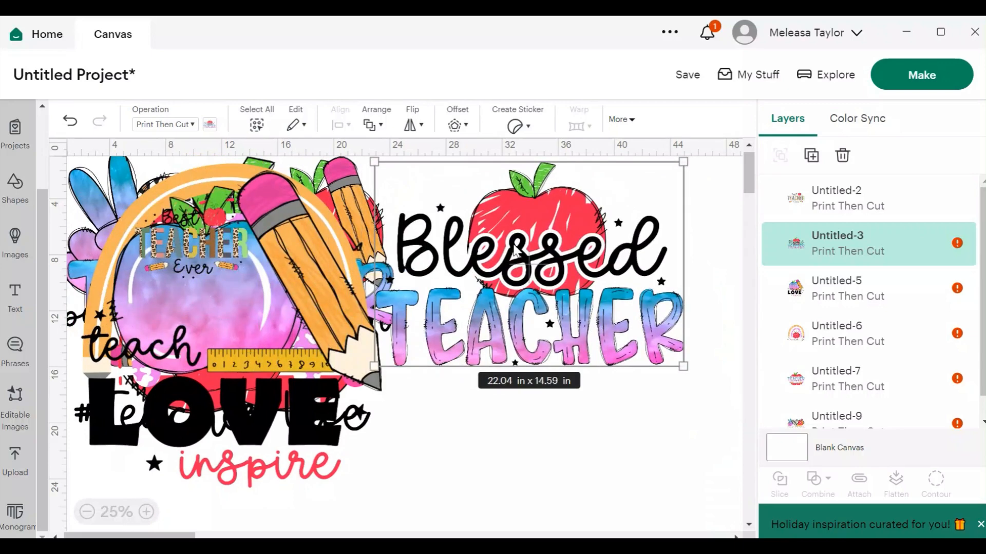
left_click_drag(374, 162, 567, 289)
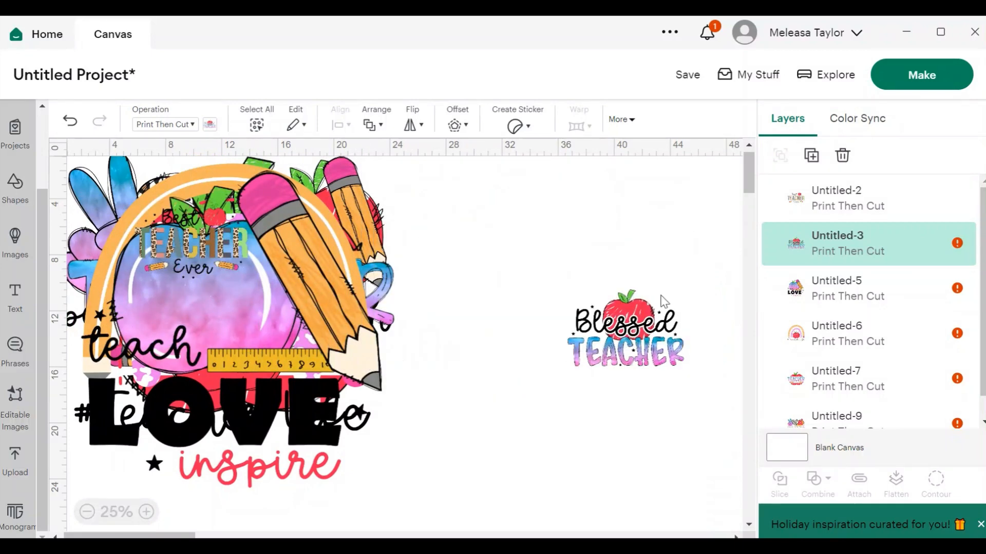
left_click_drag(334, 269, 572, 322)
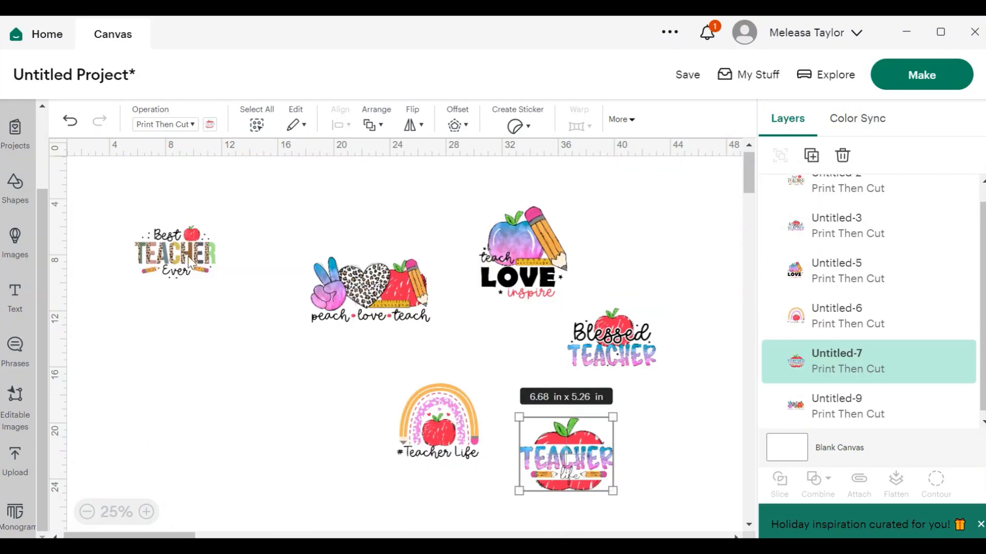
Arrange all six designs compactly near the canvas's top-left corner in two columns.
left_click_drag(161, 253, 118, 201)
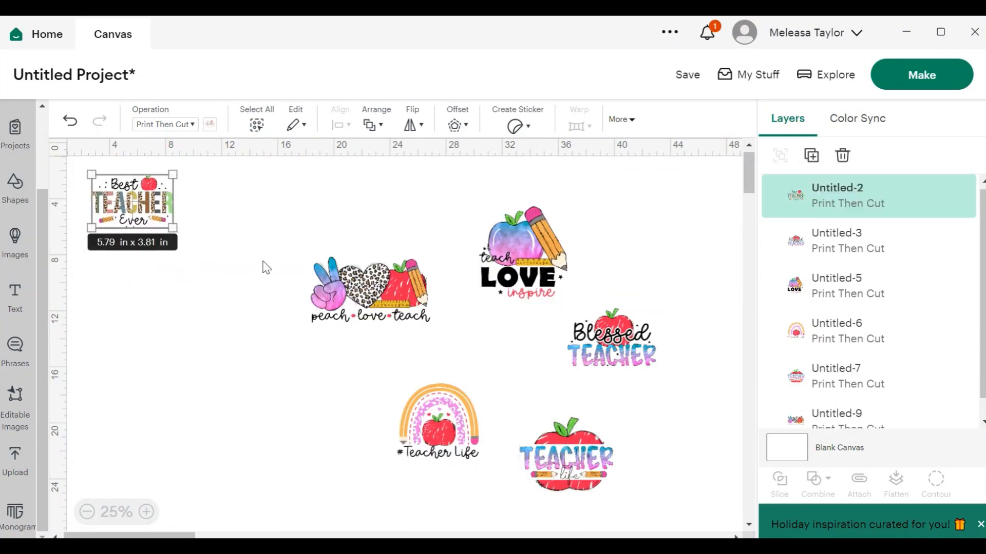
left_click_drag(356, 292, 121, 278)
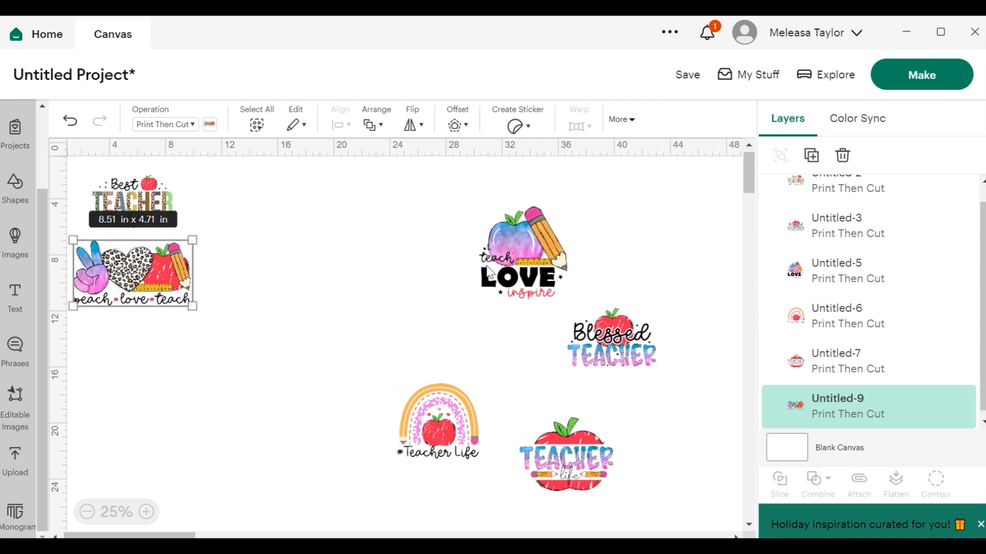
left_click(513, 267)
left_click_drag(514, 267, 245, 225)
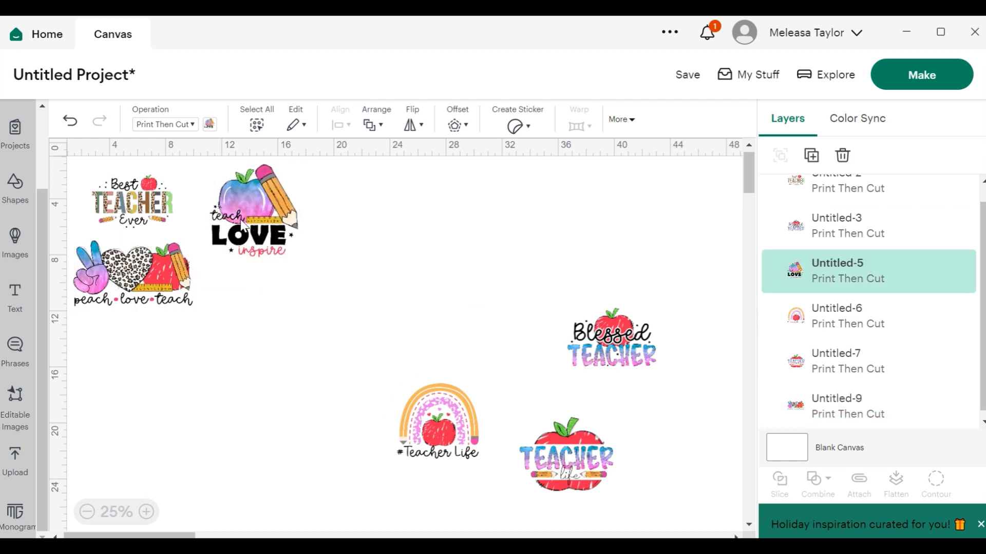
left_click(437, 435)
left_click_drag(437, 436, 152, 393)
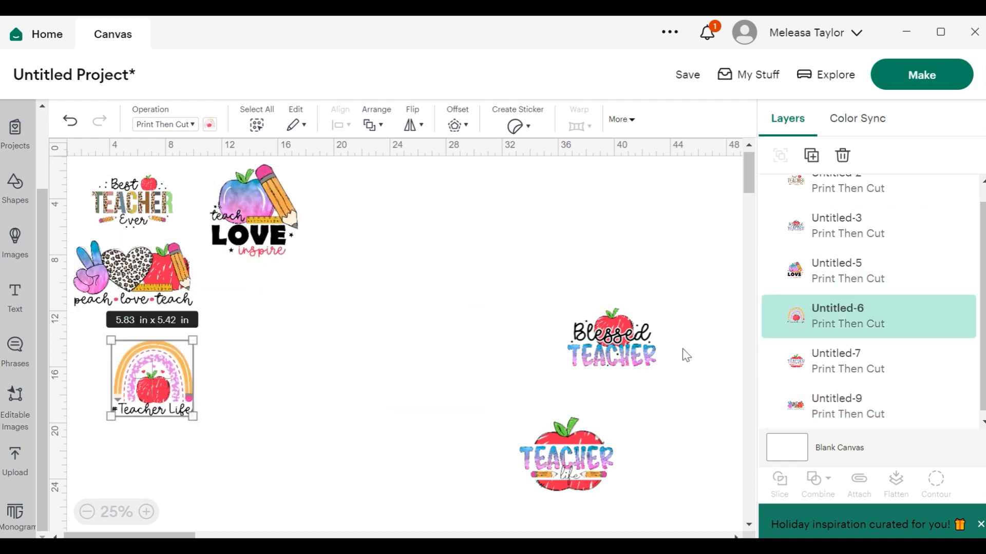
left_click_drag(611, 364, 273, 338)
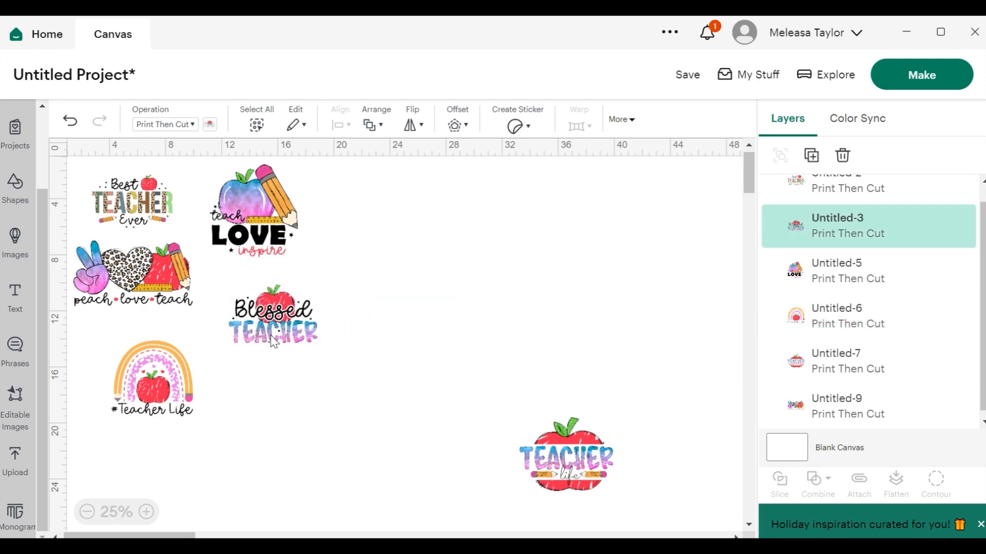
left_click_drag(580, 485, 281, 426)
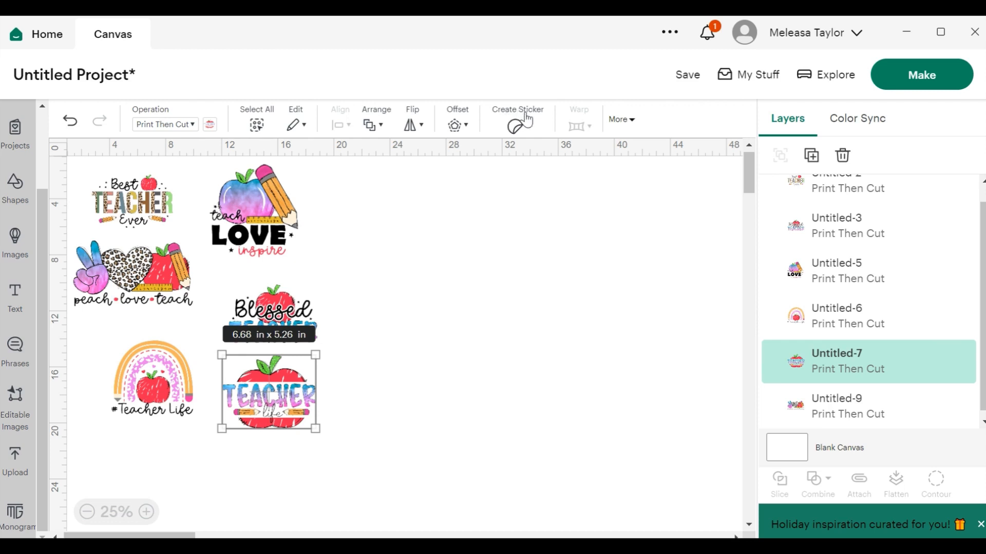
left_click_drag(263, 402, 354, 238)
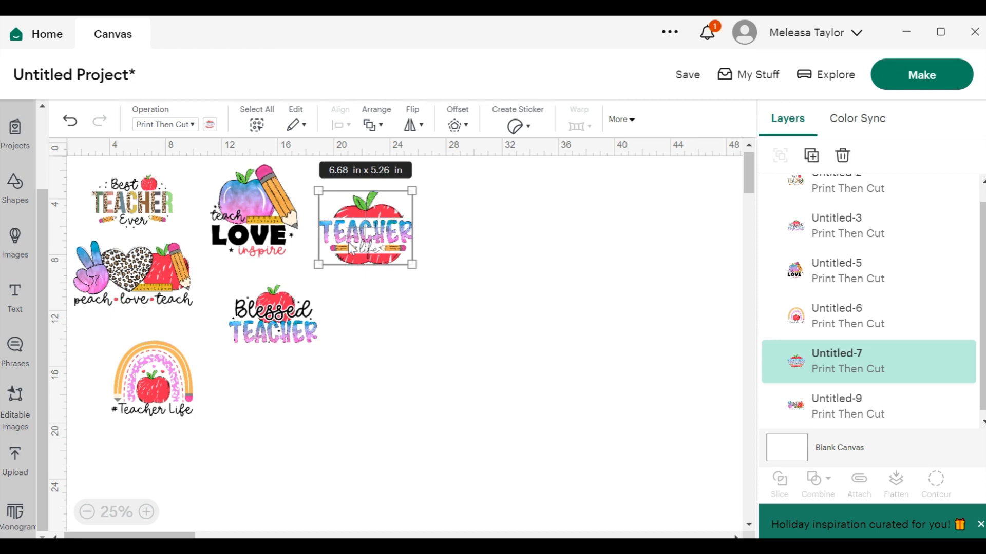
Resize the Best Teacher Ever design to 4.84 in by 3.19 in and move it slightly up.
left_click(146, 512)
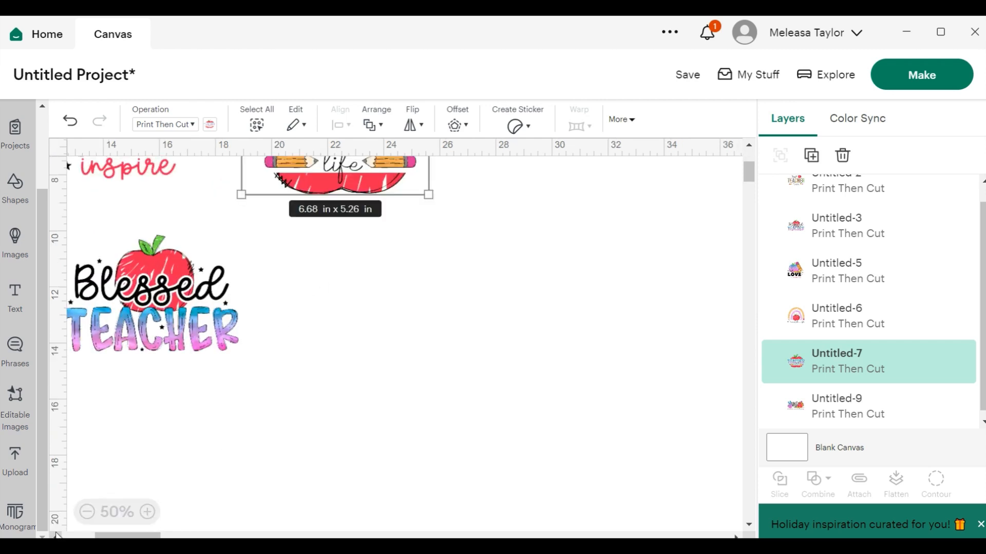
left_click_drag(128, 536, 94, 536)
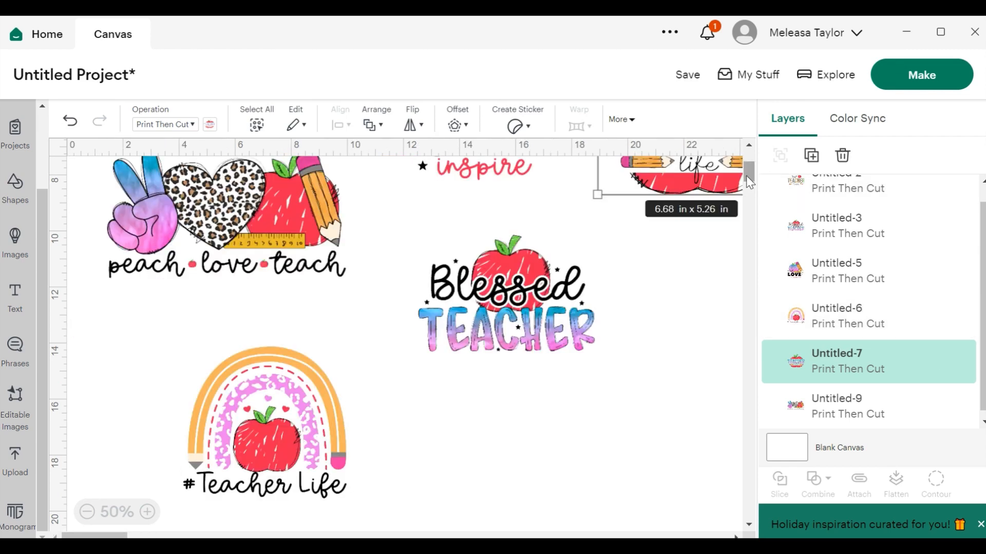
left_click_drag(748, 176, 748, 162)
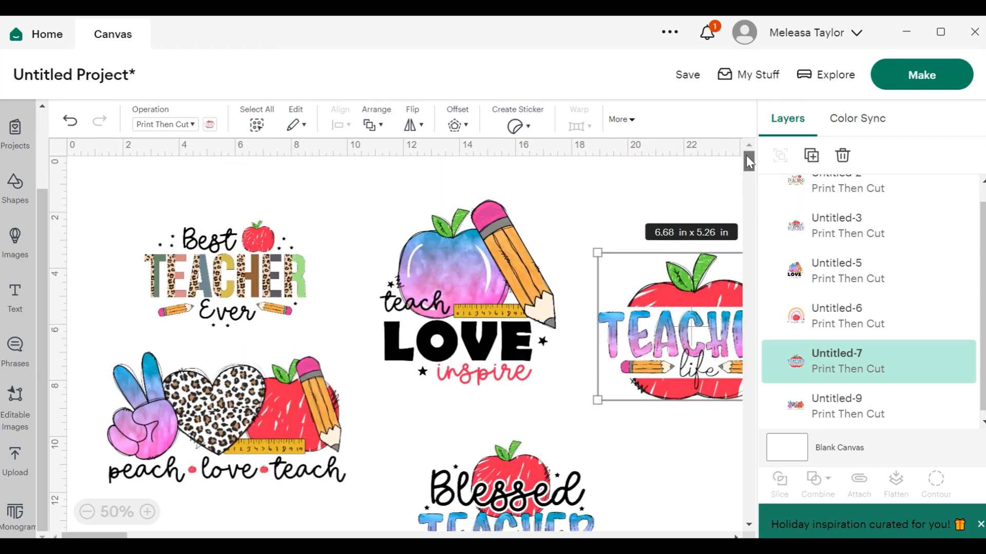
left_click(248, 273)
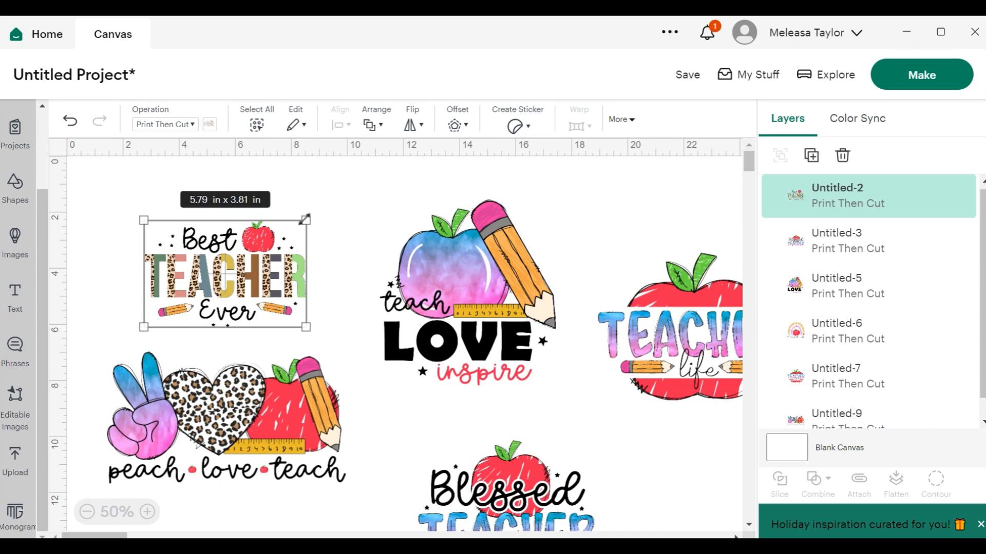
left_click_drag(305, 219, 278, 239)
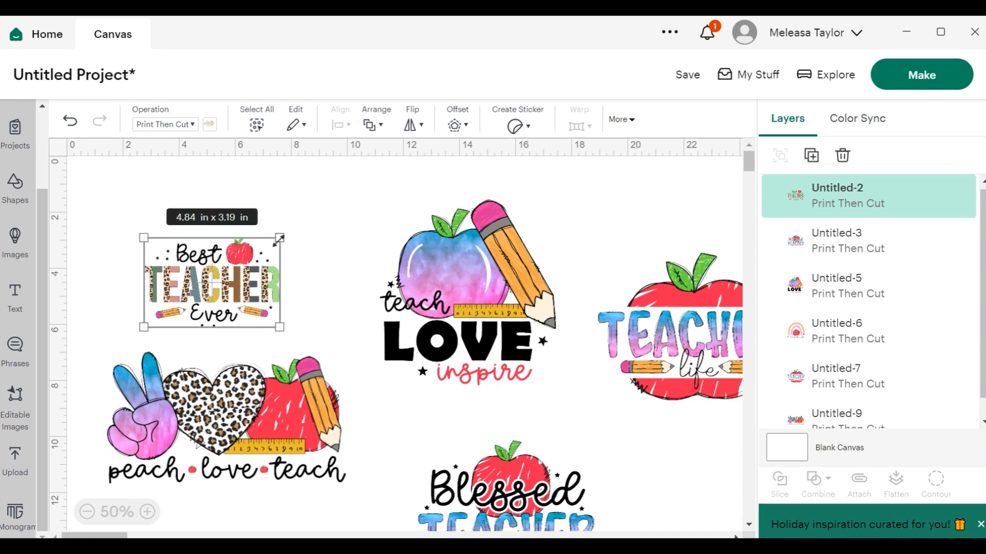
left_click_drag(229, 276, 231, 232)
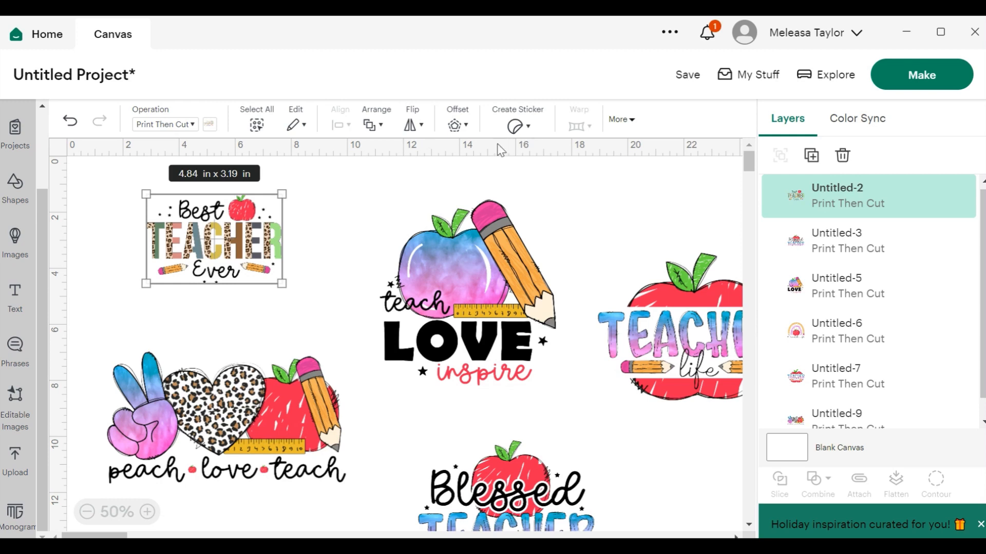
Preview the Create Sticker options and shift the Best Teacher Ever design down above the peach love teach design.
left_click(527, 131)
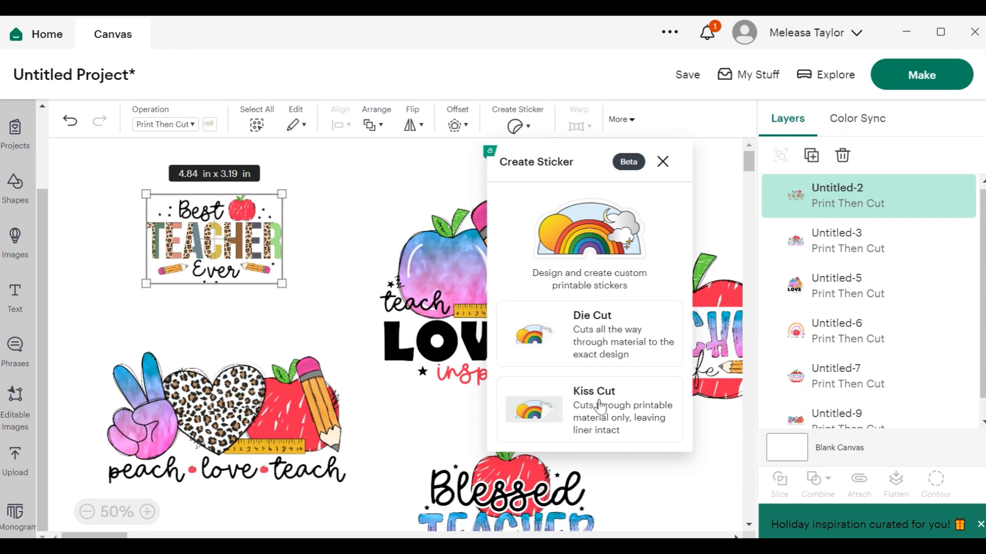
left_click(224, 234)
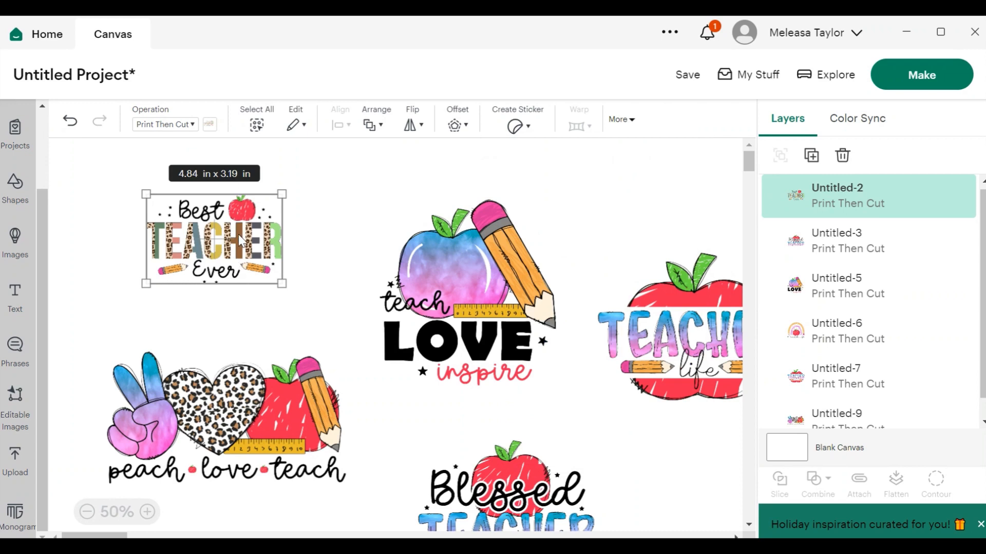
left_click_drag(266, 245, 286, 325)
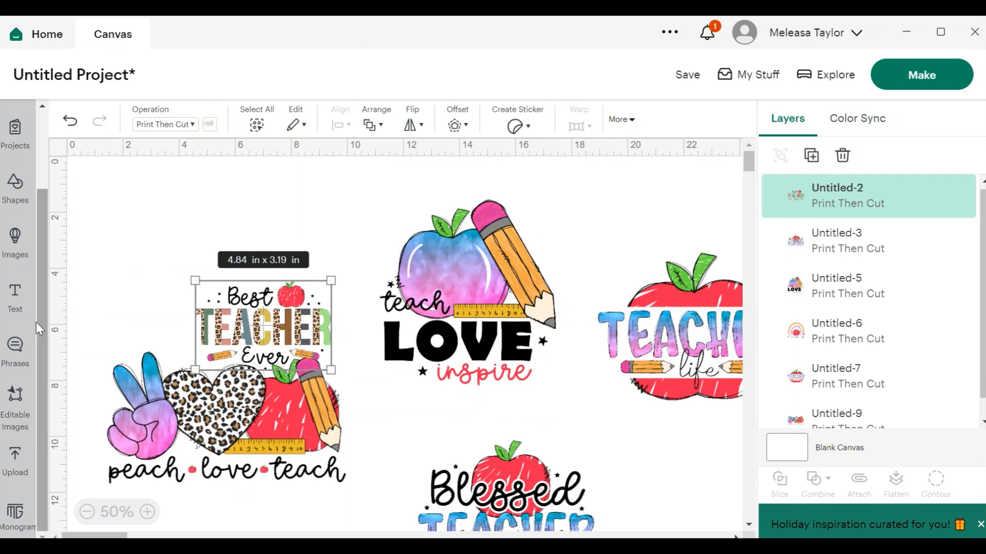
Add a text box near the canvas's top-left corner and change its text to "Die Cut".
left_click(16, 304)
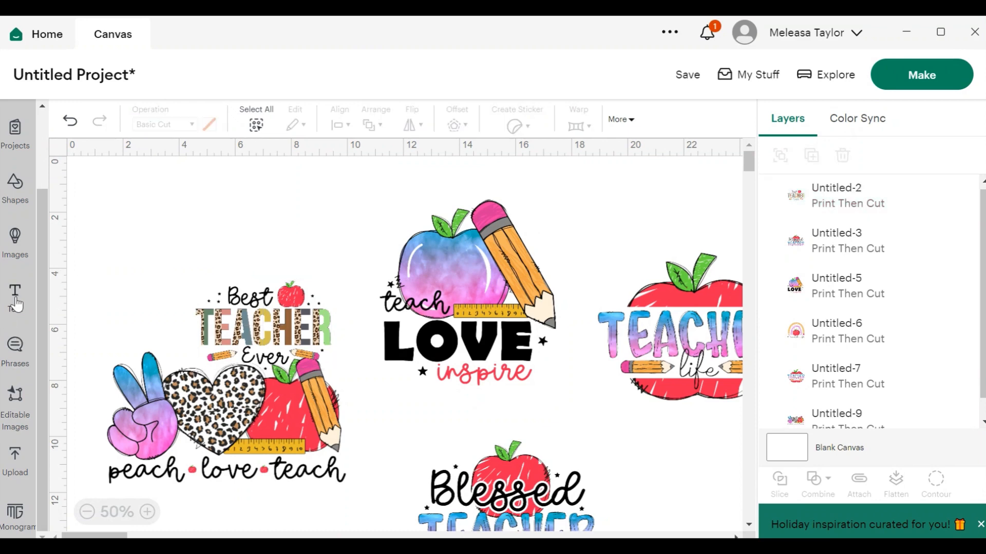
left_click(138, 208)
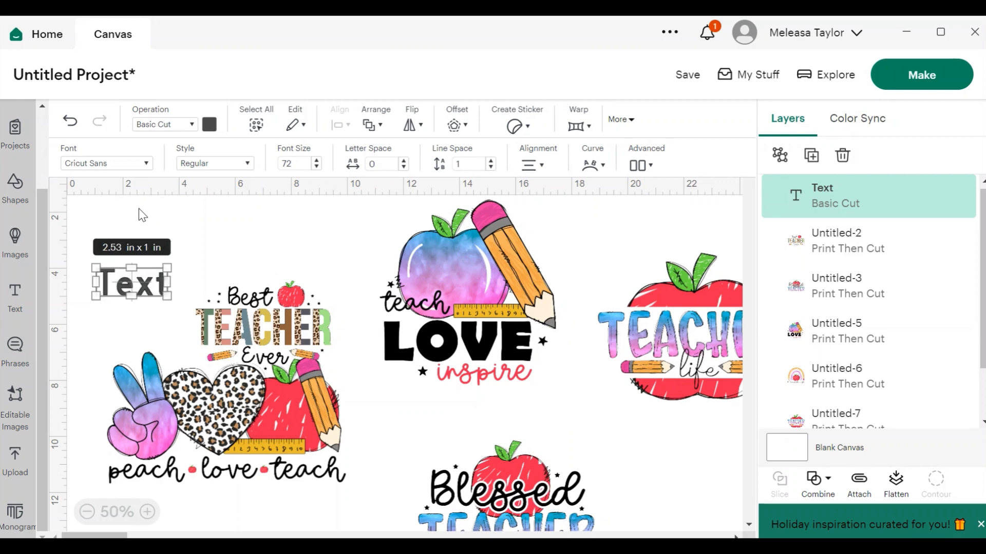
double_click(138, 275)
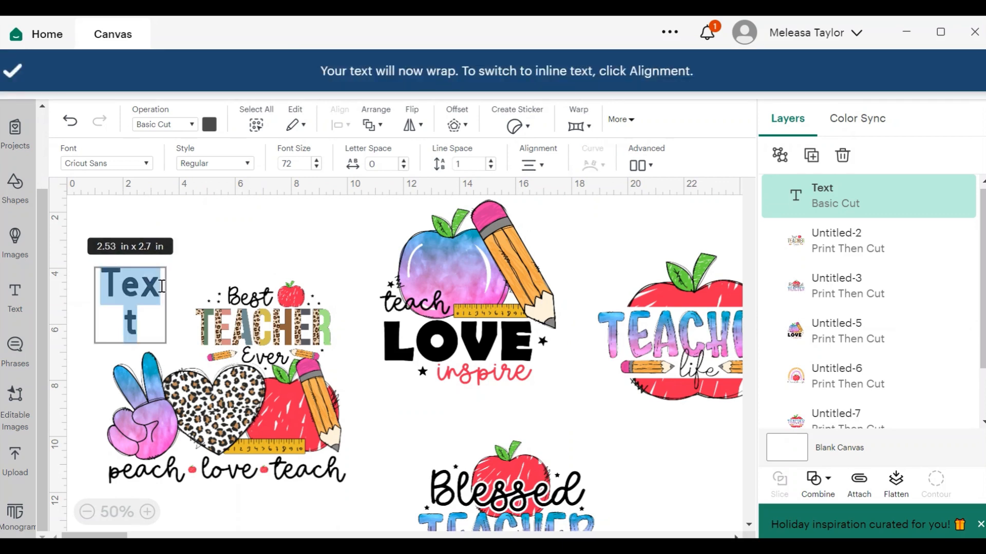
key("BackSpace")
type("D")
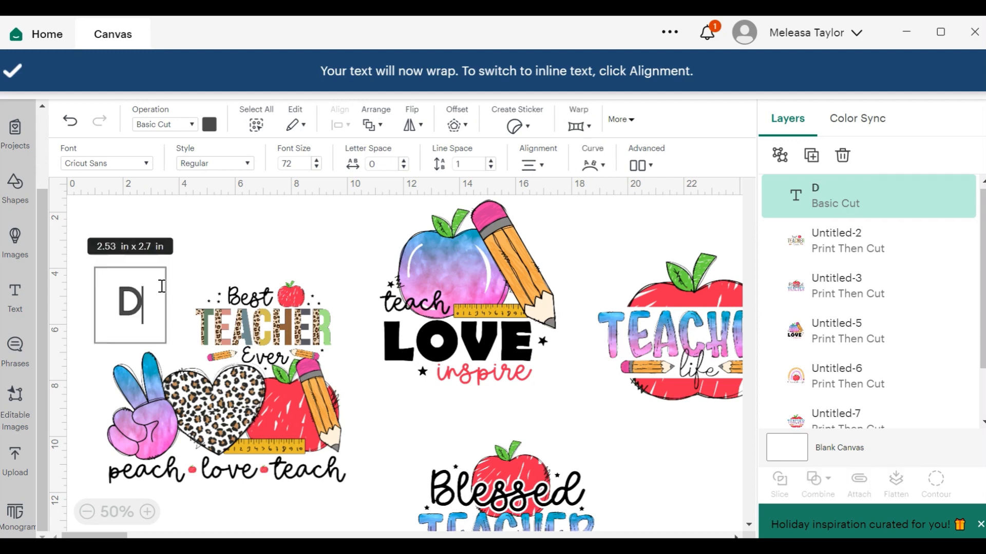
type("ie")
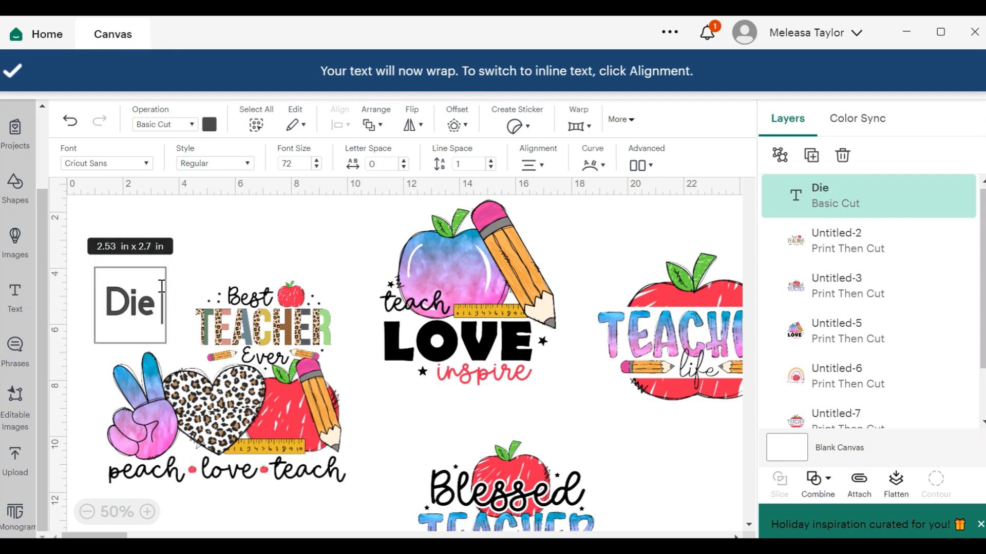
type(" Cut")
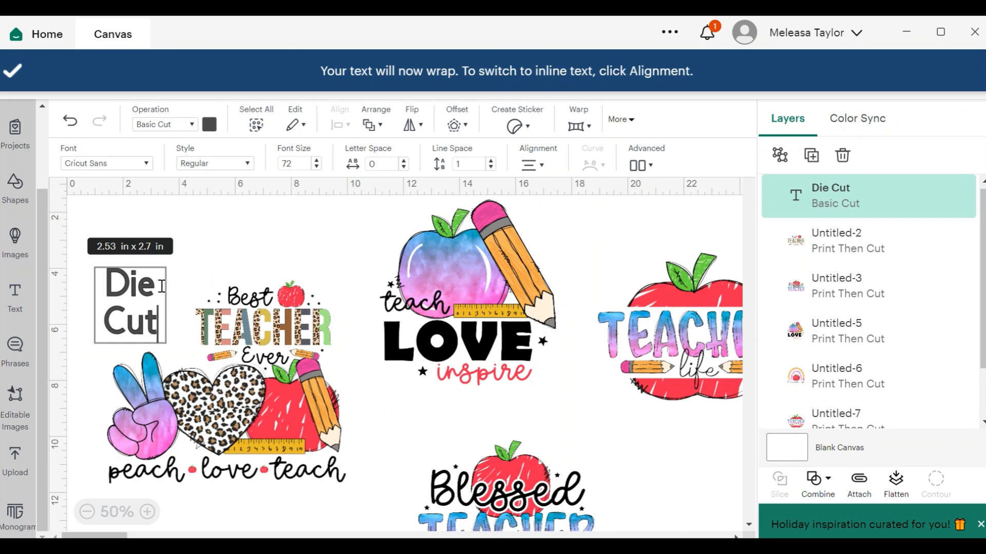
left_click(300, 257)
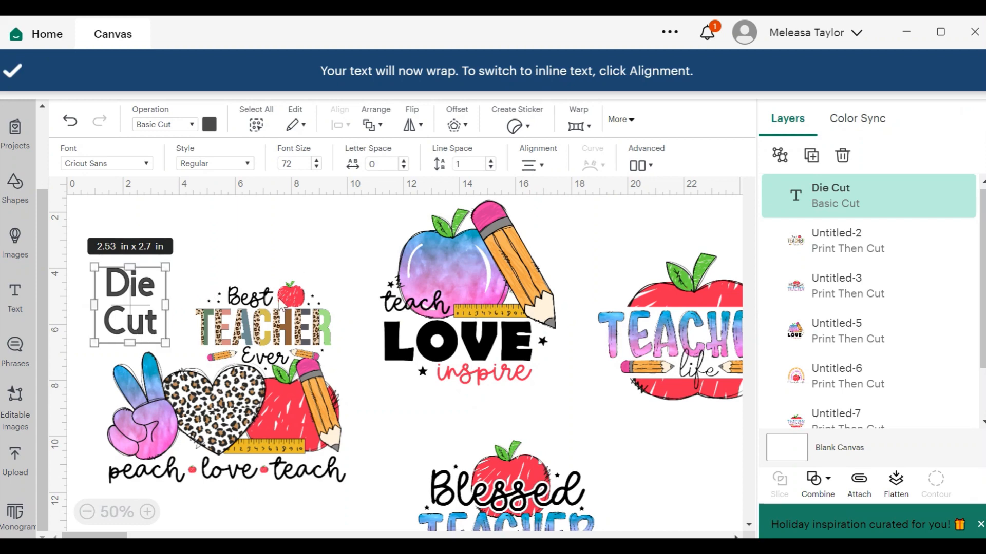
Move the peach love teach and Best Teacher Ever designs lower and shift the Die Cut label up.
left_click_drag(271, 404, 280, 468)
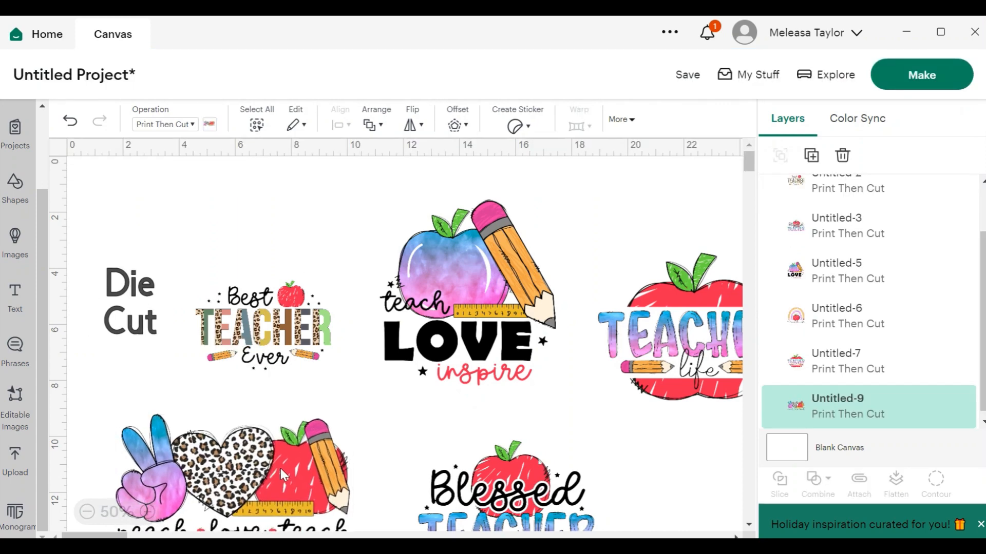
left_click(264, 331)
left_click_drag(265, 331, 279, 396)
left_click_drag(134, 314, 155, 273)
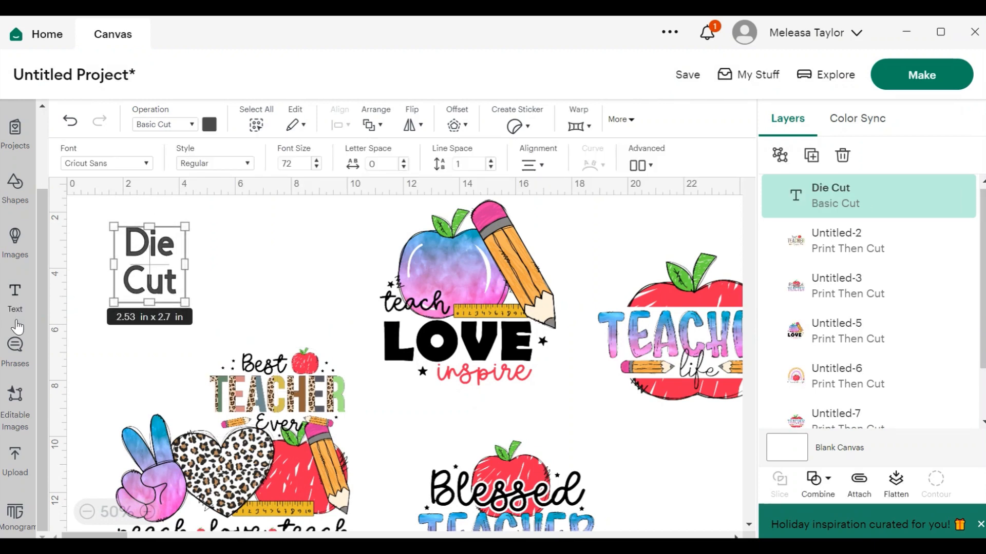
Add a "Kiss cut" text label and place it near the top middle of the canvas.
left_click(24, 294)
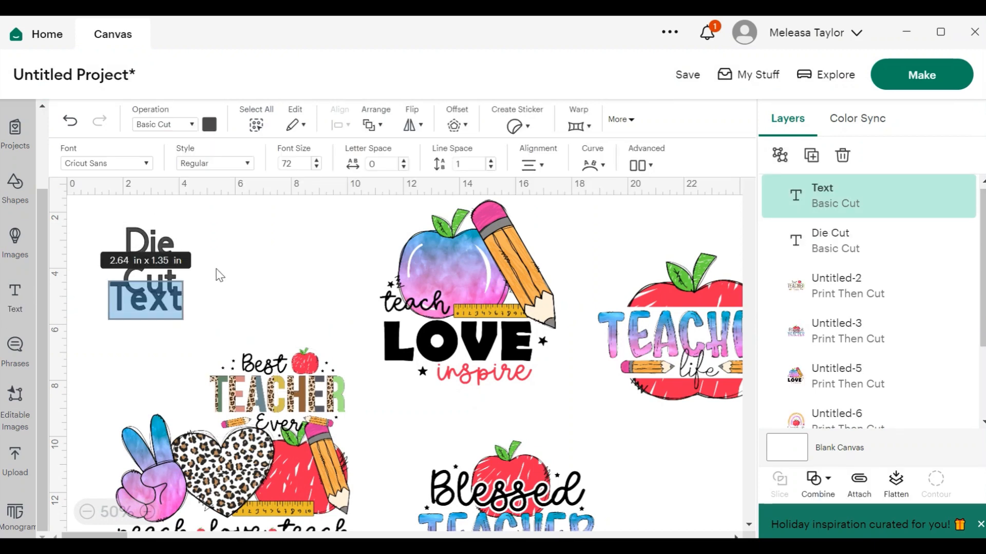
type("Kiss")
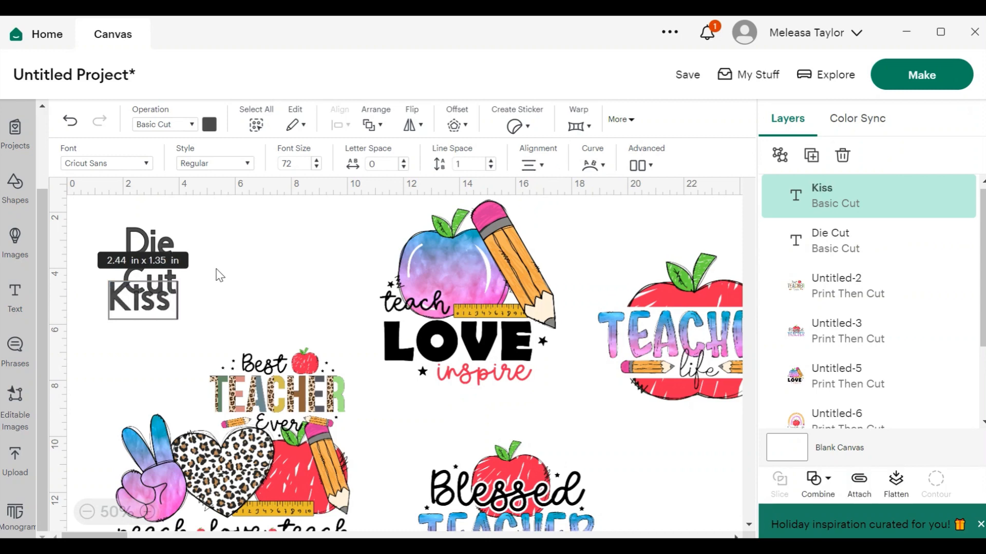
type(" cut")
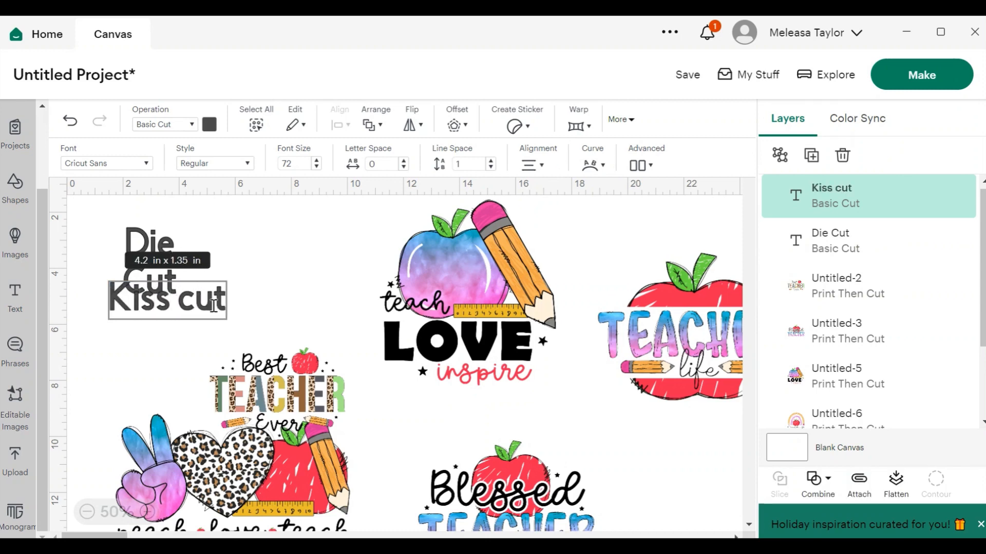
left_click_drag(216, 297, 408, 224)
Regroup the designs, placing the teach love inspire design under Die Cut and the others toward the right.
left_click_drag(482, 290, 488, 436)
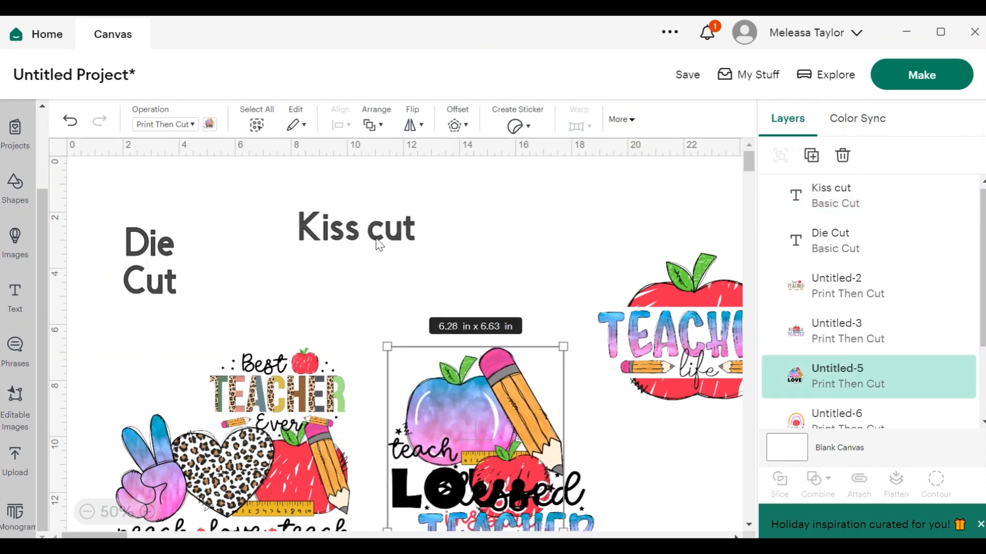
left_click_drag(379, 241, 510, 248)
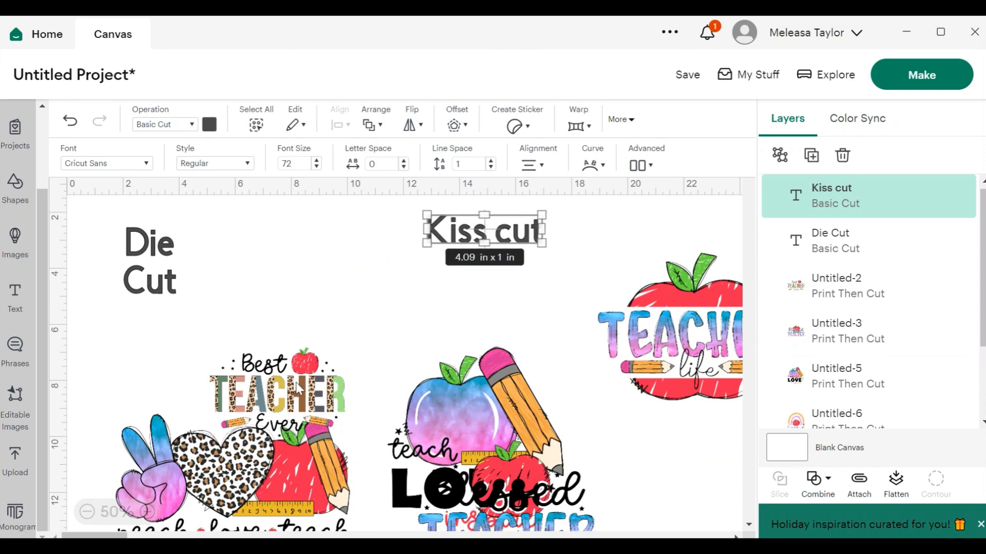
left_click_drag(299, 391, 671, 463)
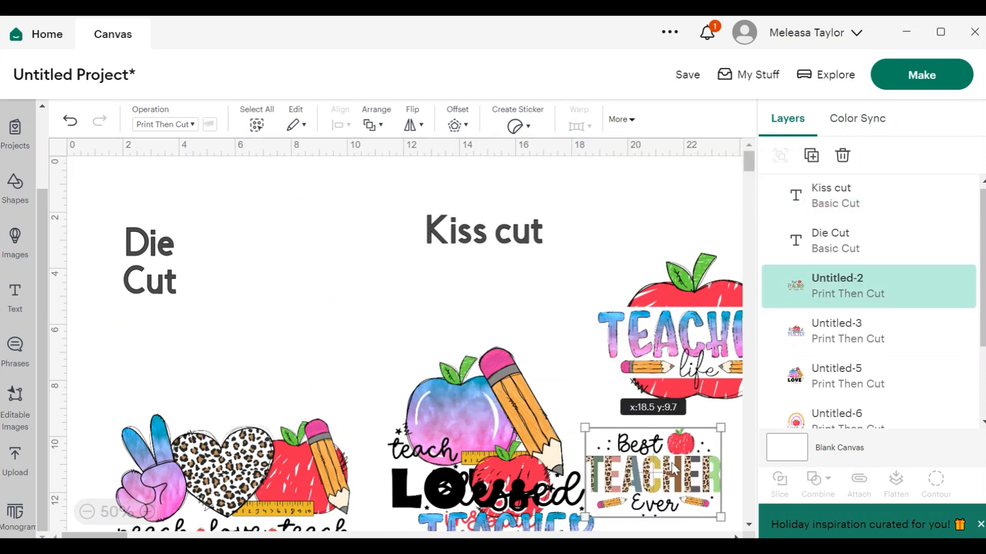
left_click_drag(443, 431, 273, 337)
left_click_drag(241, 475, 611, 413)
left_click(302, 380)
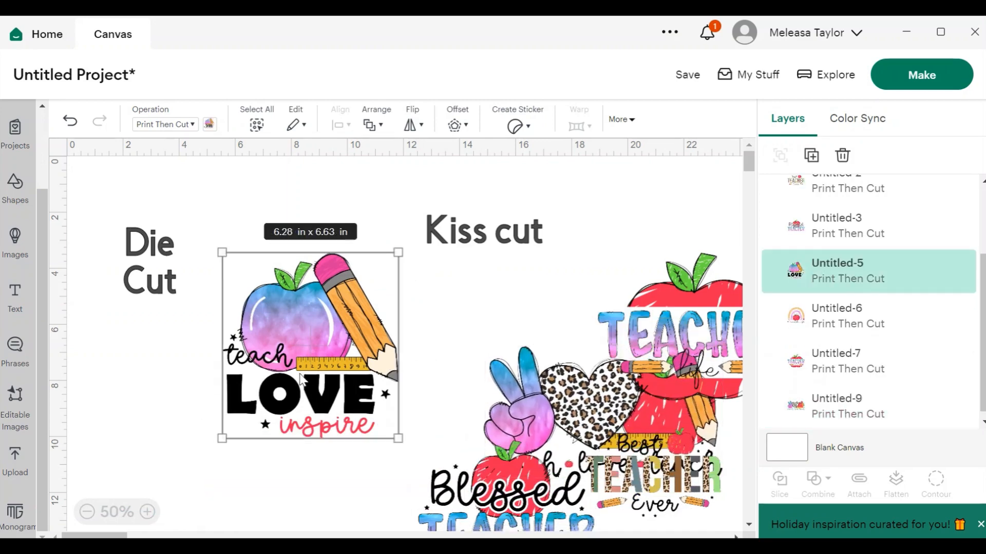
Shrink the teach love inspire design to about 4.31 in by 4.55 in and center it under the Die Cut label.
left_click_drag(398, 253, 344, 311)
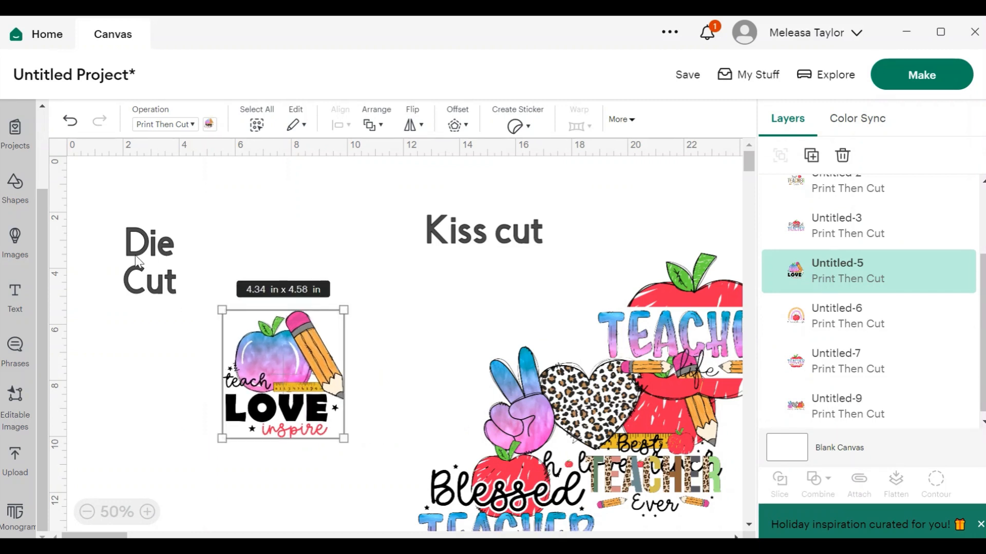
left_click_drag(135, 254, 232, 245)
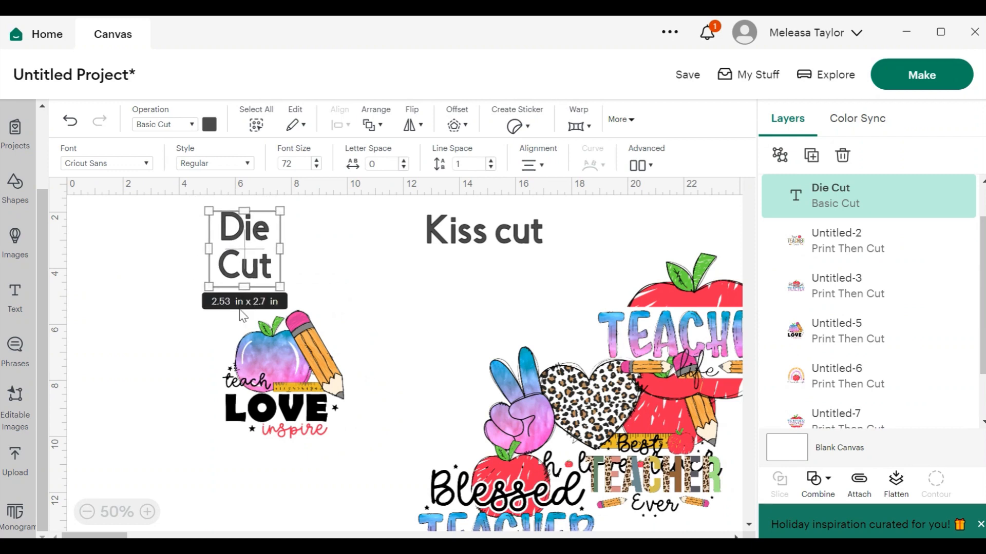
left_click_drag(272, 350, 238, 365)
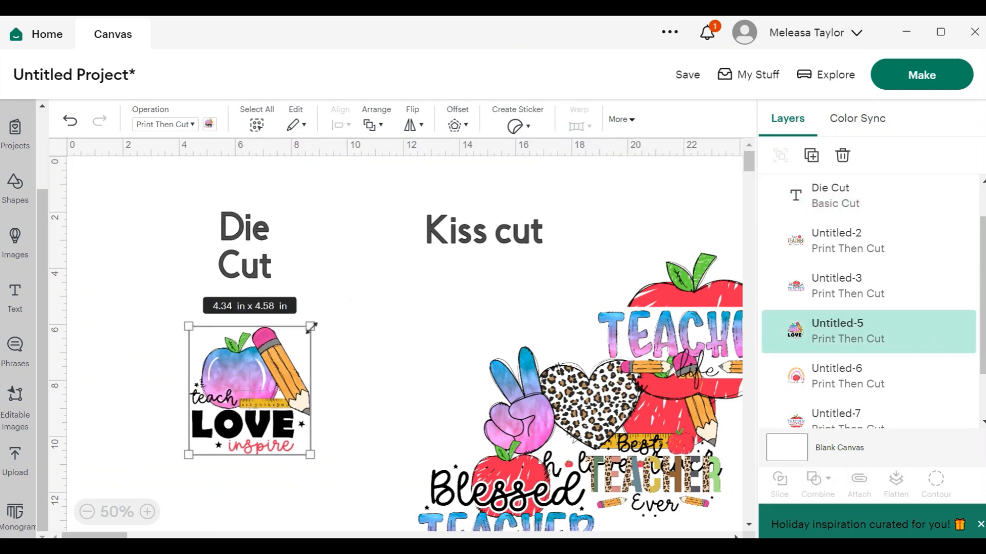
left_click_drag(311, 326, 310, 329)
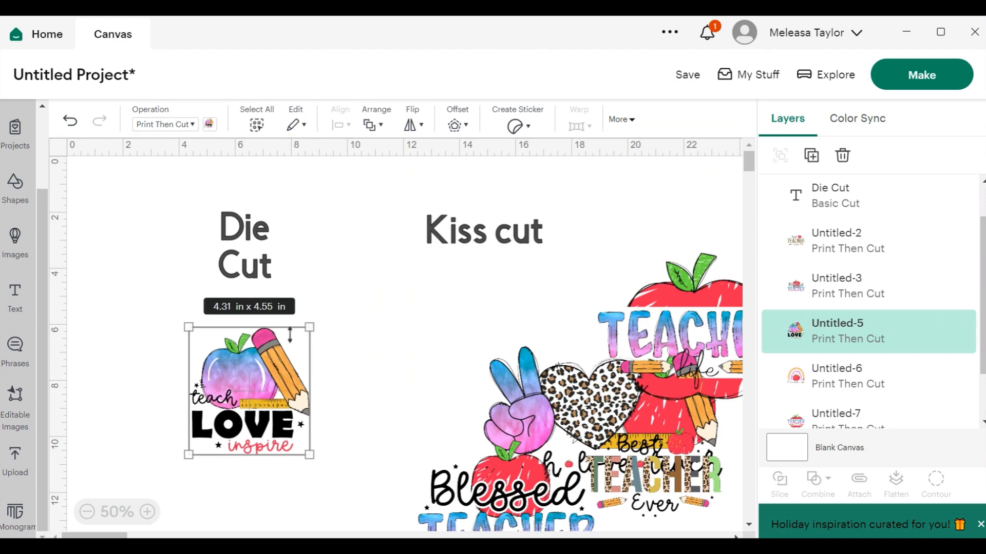
left_click(516, 126)
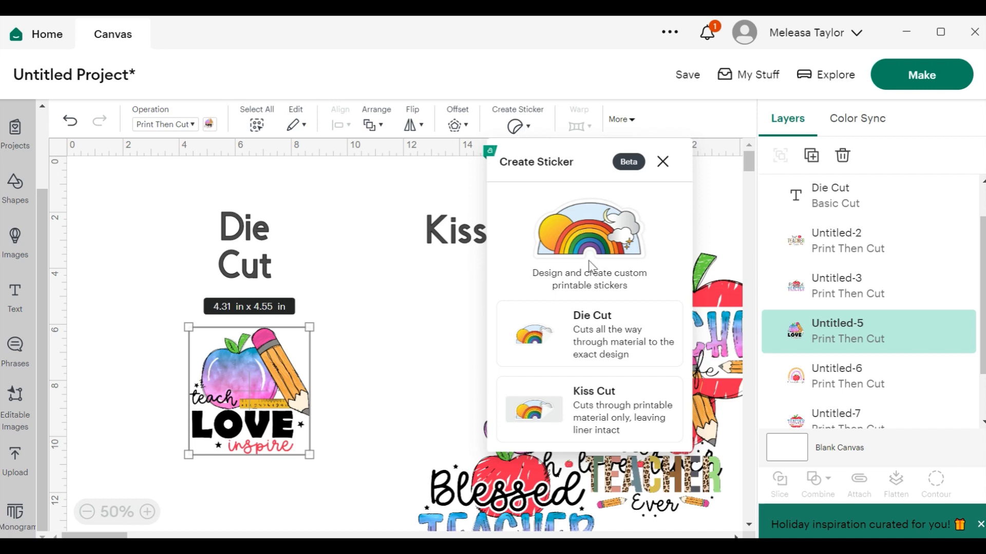
left_click(600, 337)
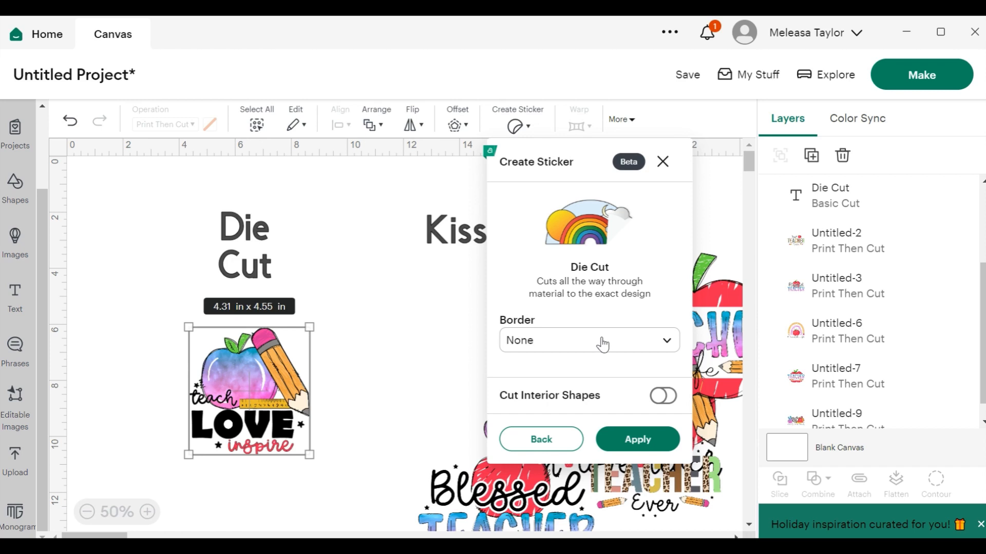
left_click(604, 346)
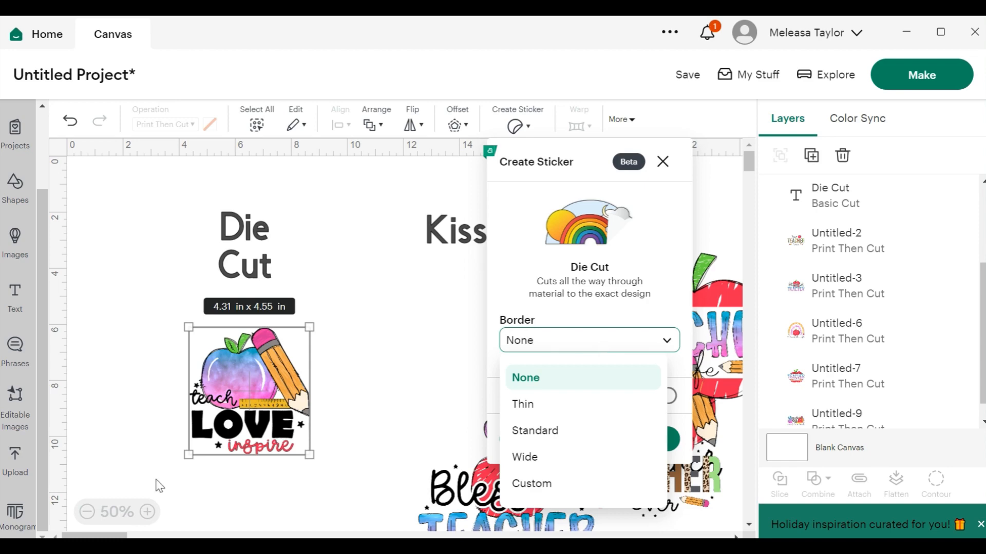
Zoom in to 75% and nudge the teach love inspire design up closer to the Die Cut label.
left_click(153, 514)
left_click(153, 513)
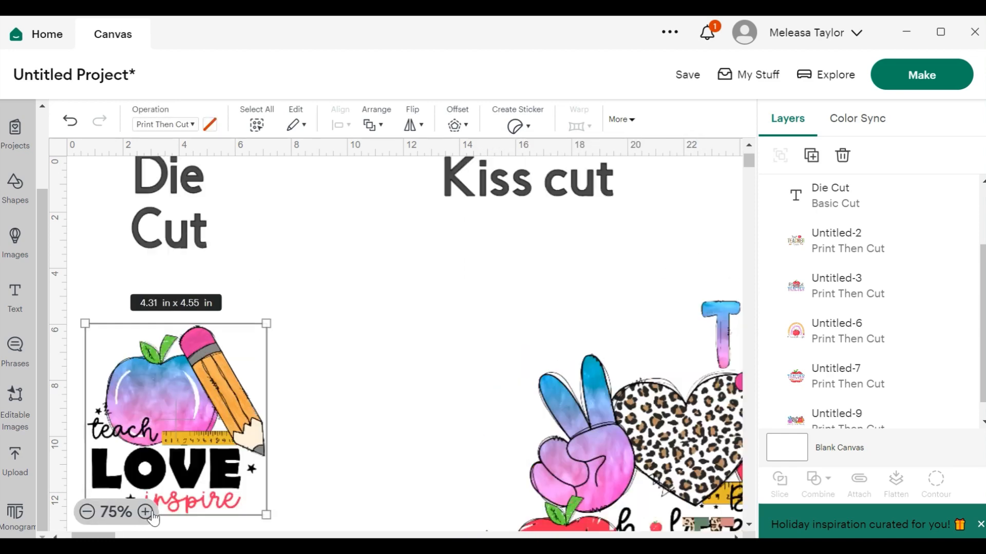
left_click(294, 426)
left_click(205, 493)
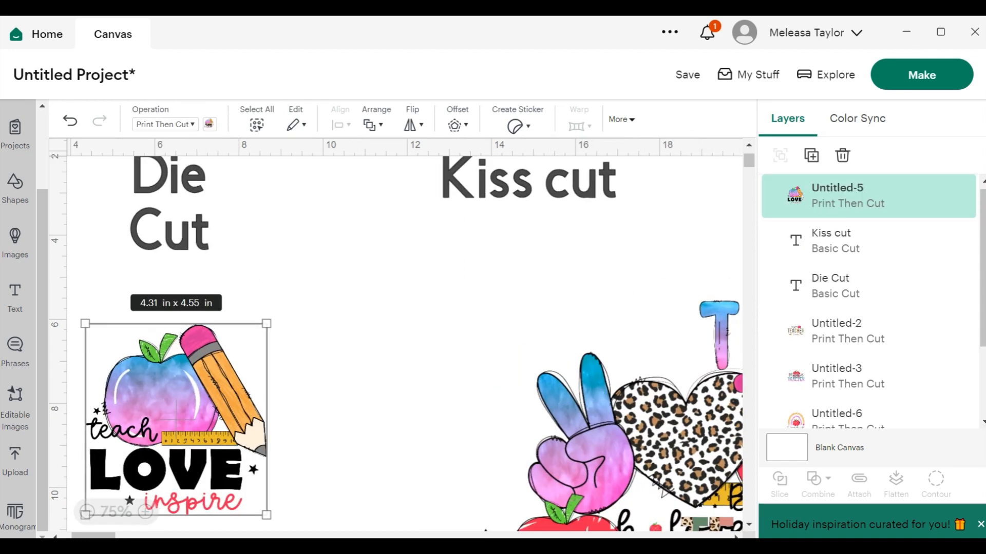
left_click_drag(183, 453, 214, 409)
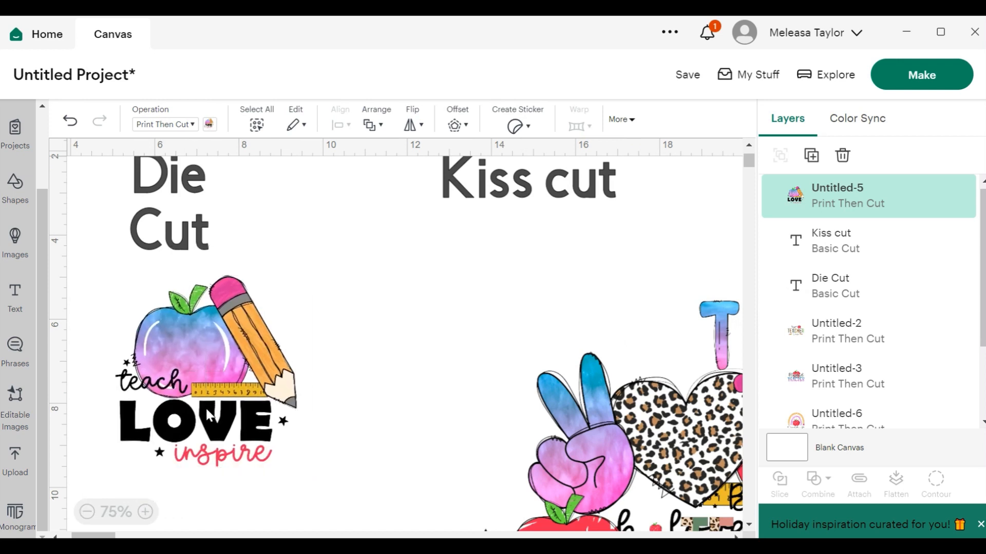
Open the Die Cut sticker options for the teach love inspire design and set the border to Thin.
left_click(515, 125)
left_click(580, 316)
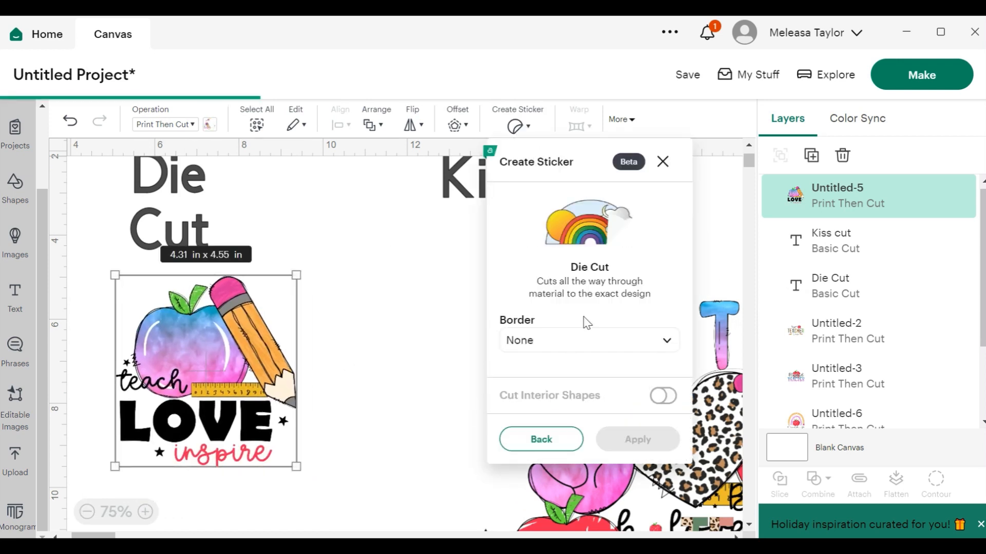
left_click(561, 340)
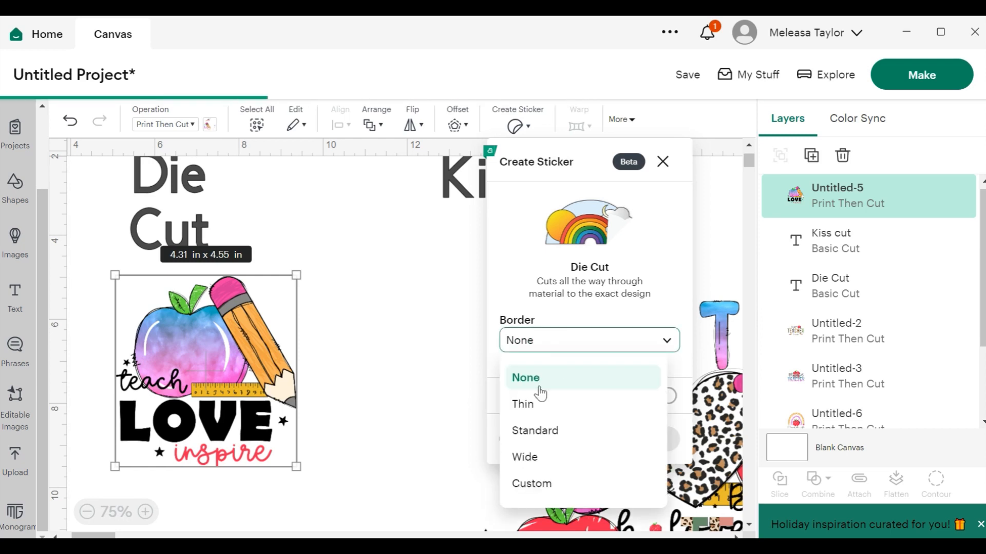
left_click(527, 405)
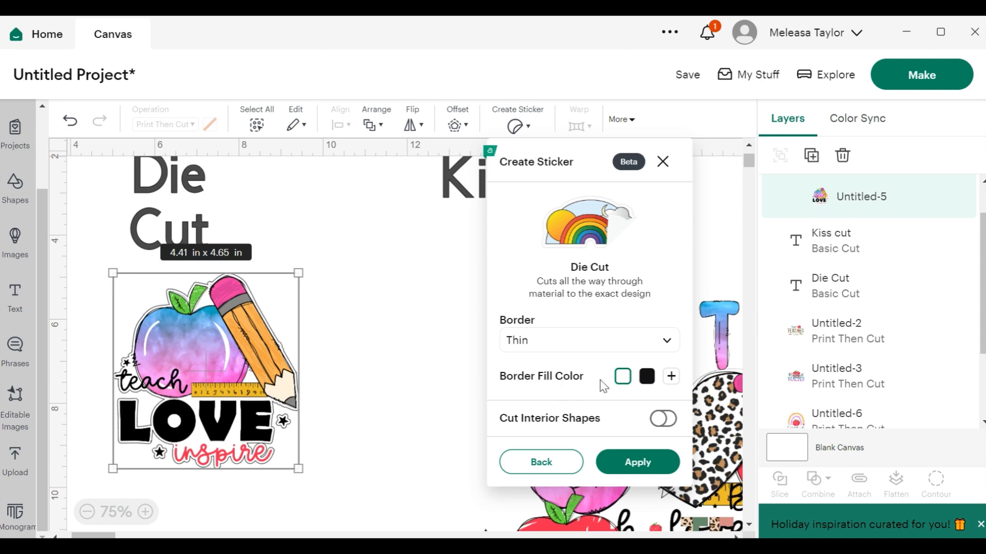
Add a custom dark purple border fill color #2f1a83 and switch the sticker border to Standard.
left_click(670, 378)
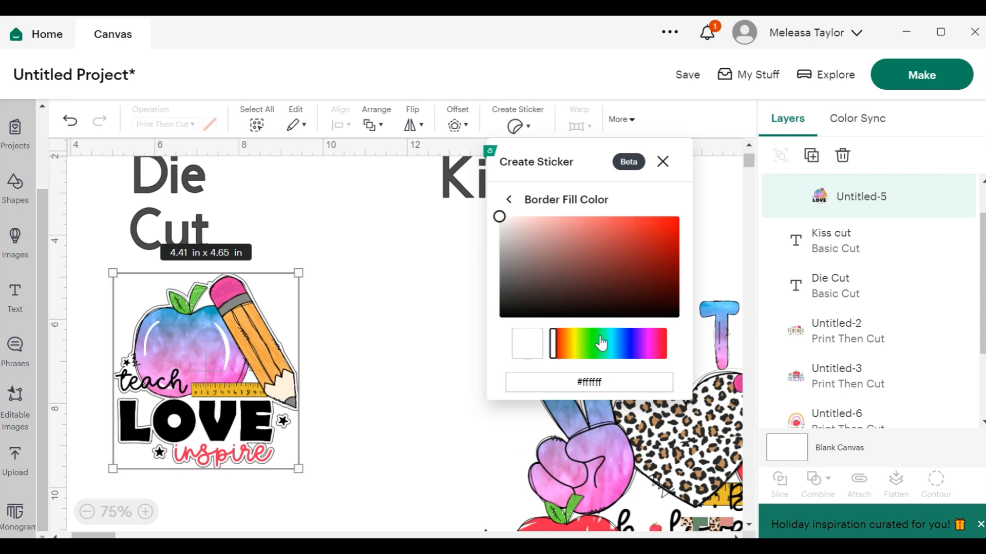
left_click(633, 343)
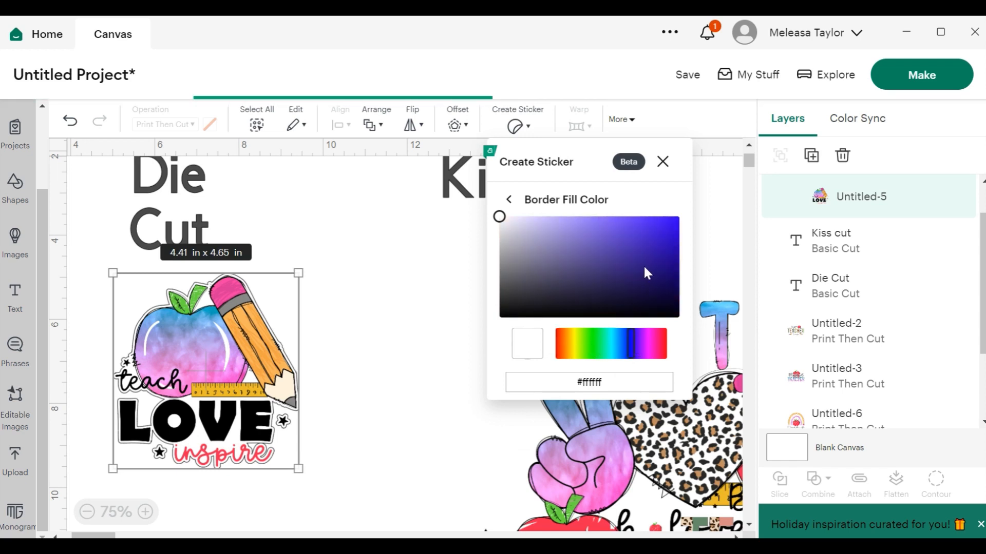
left_click(656, 238)
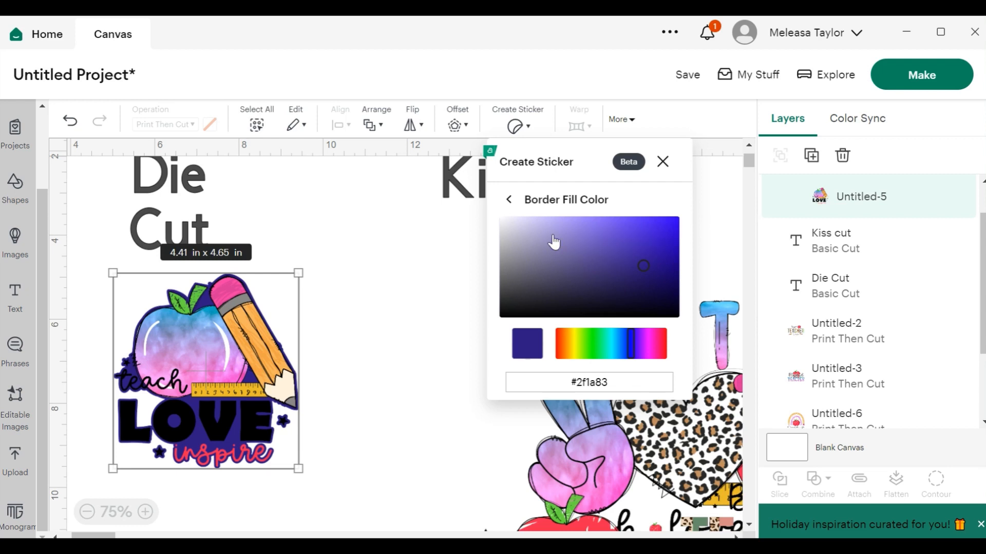
left_click(508, 200)
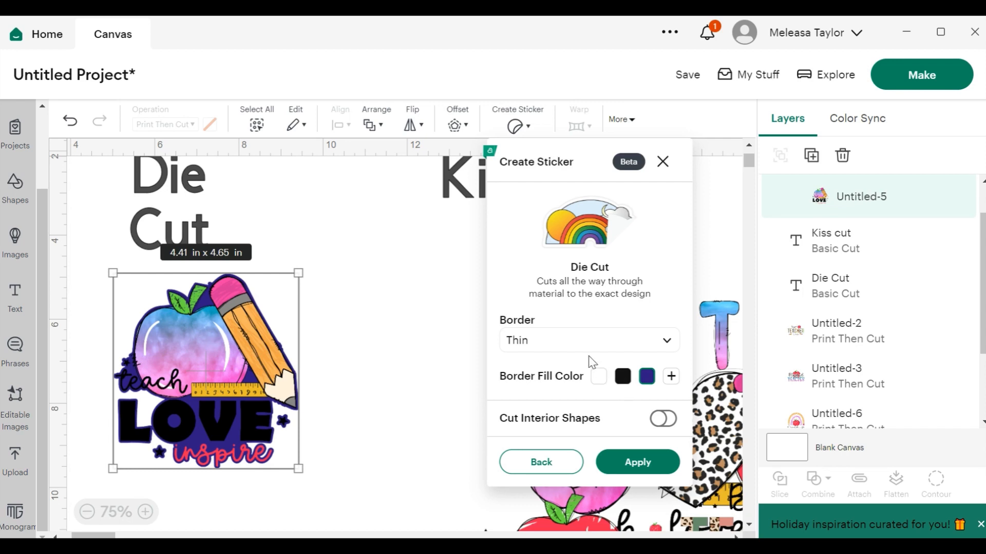
left_click(619, 348)
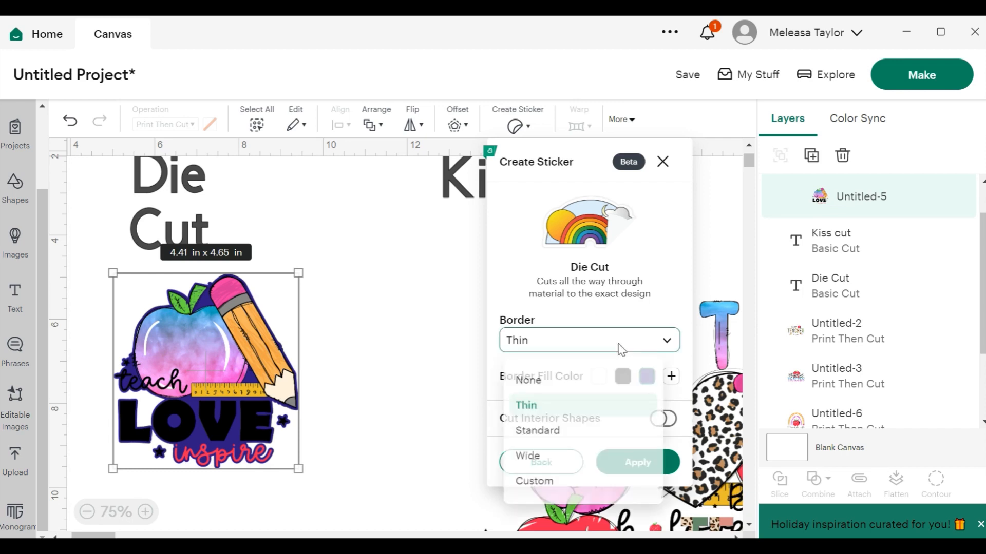
left_click(562, 433)
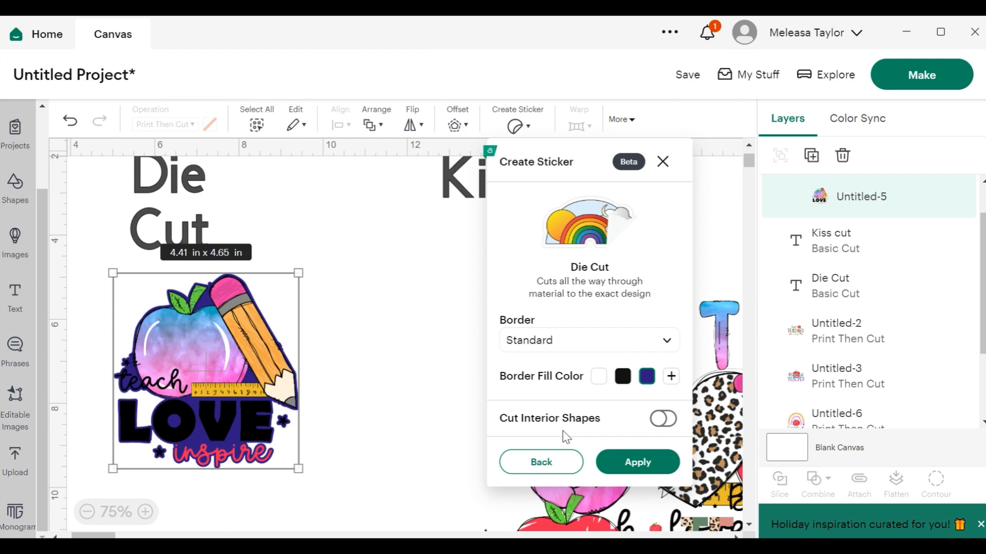
Set the teach love inspire sticker border to Standard and add a red border fill color #d52c2c.
left_click(631, 343)
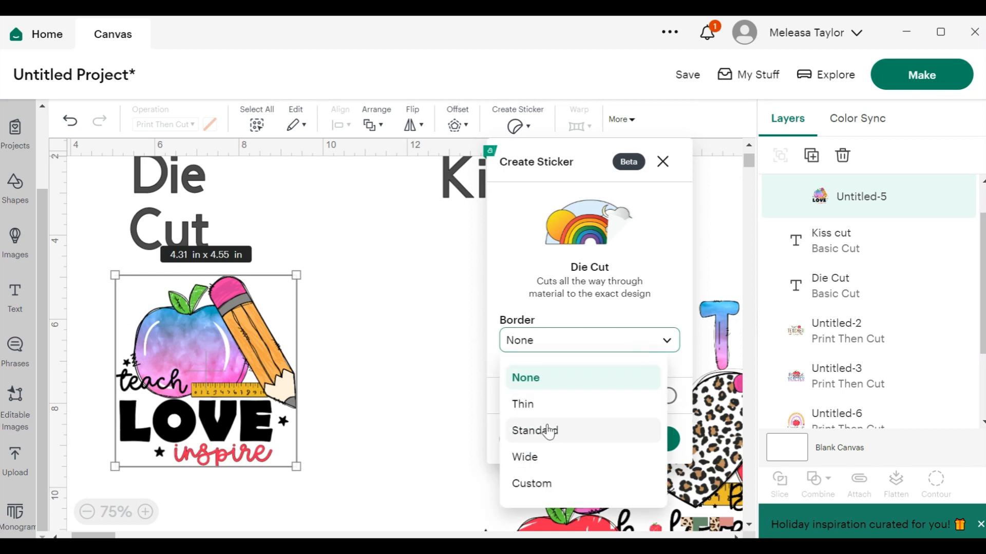
left_click(548, 431)
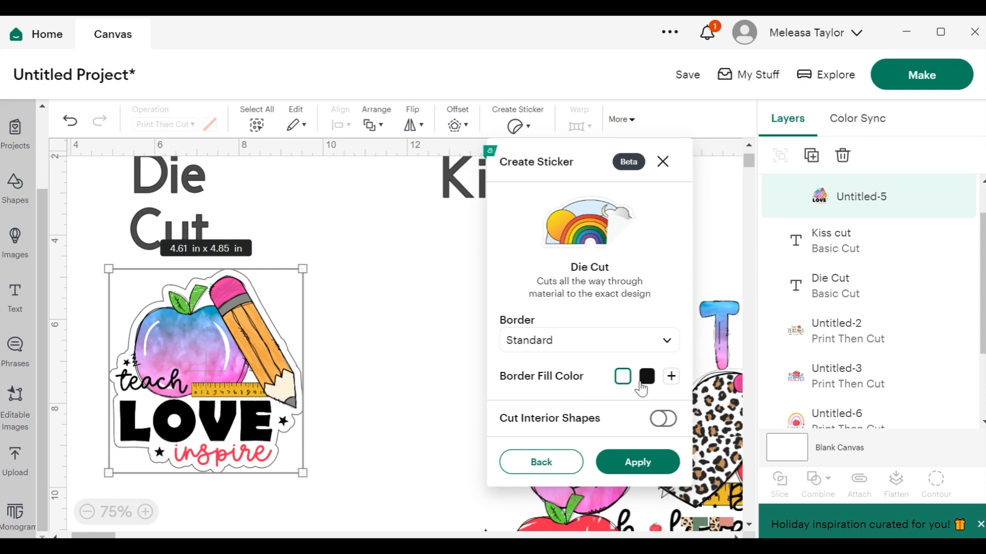
left_click(671, 378)
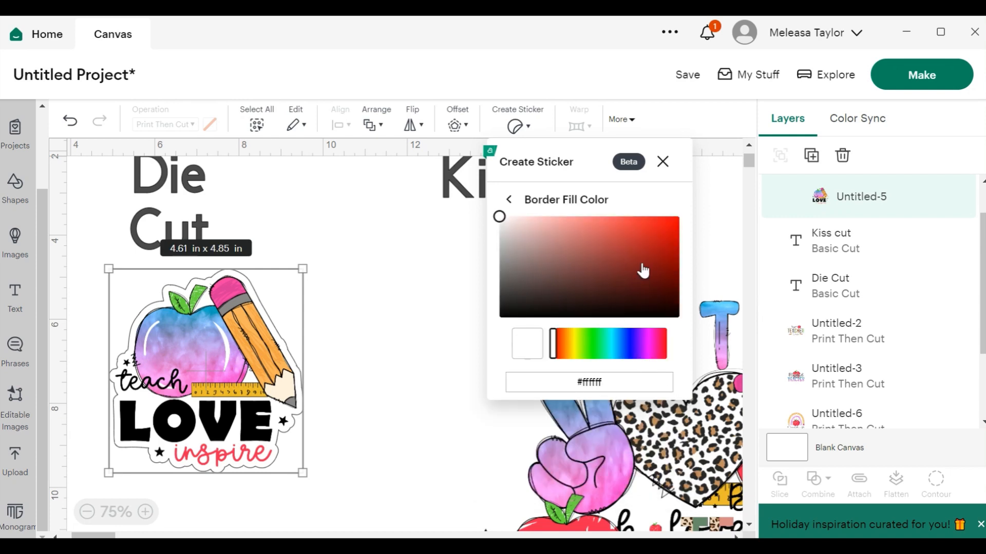
left_click(642, 233)
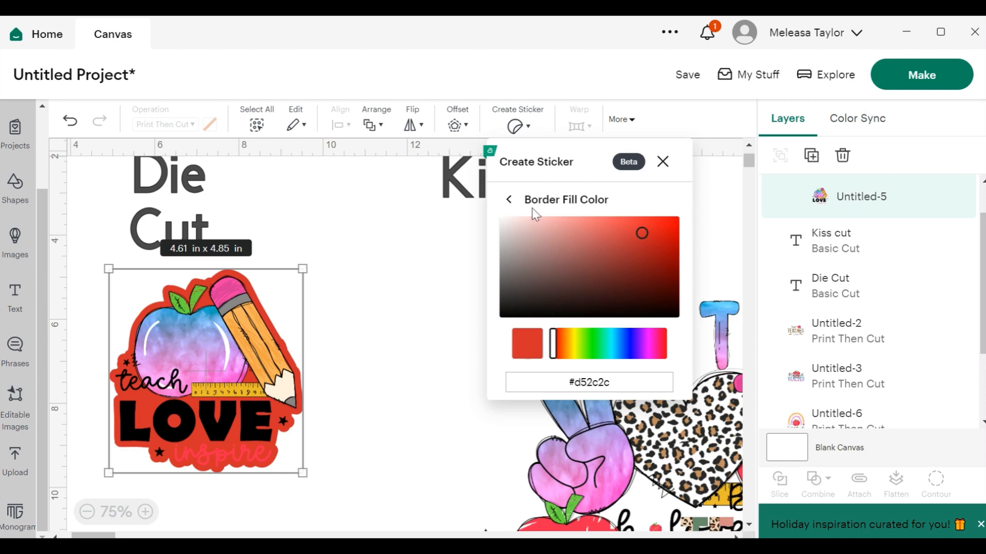
left_click(510, 202)
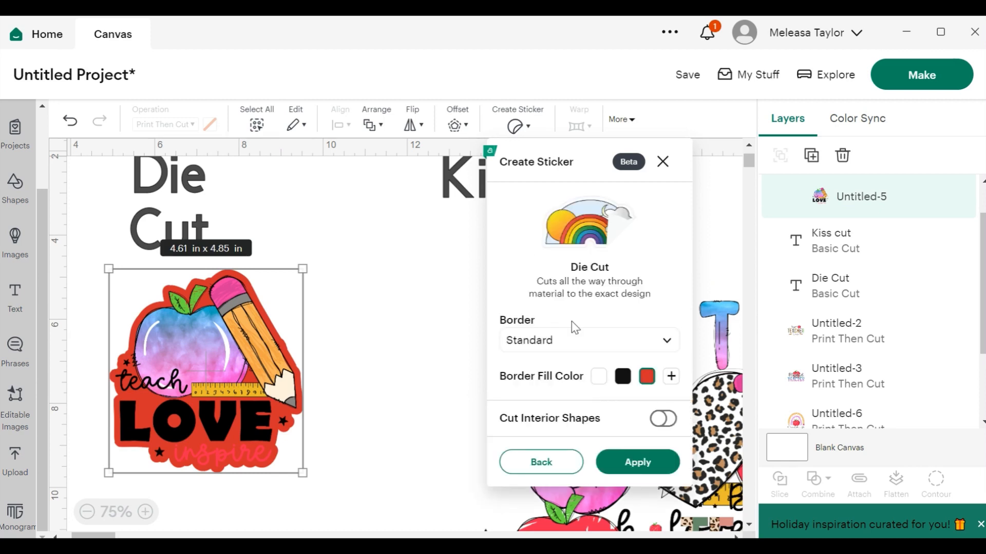
Switch the sticker border to Custom and adjust the border width slider from 0.25 in.
left_click(611, 344)
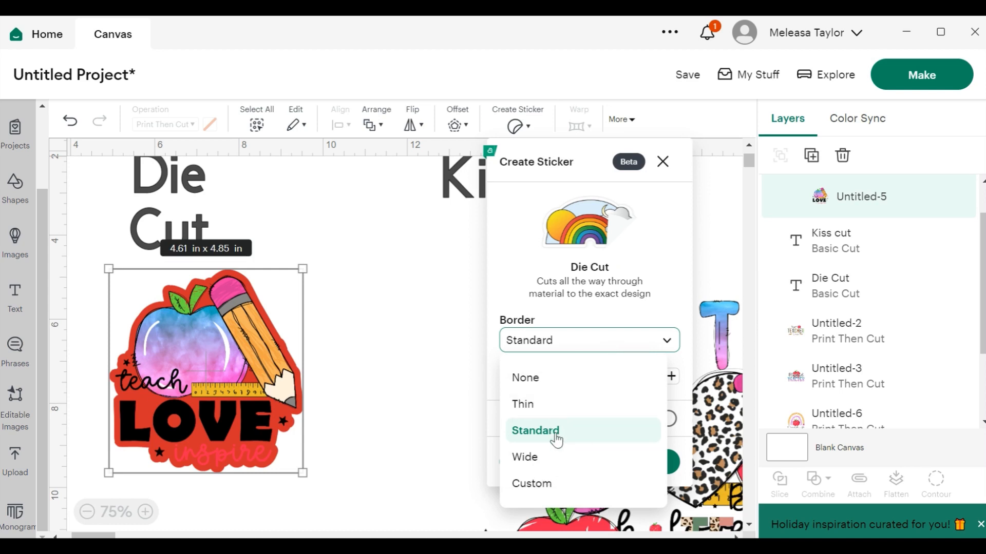
left_click(533, 484)
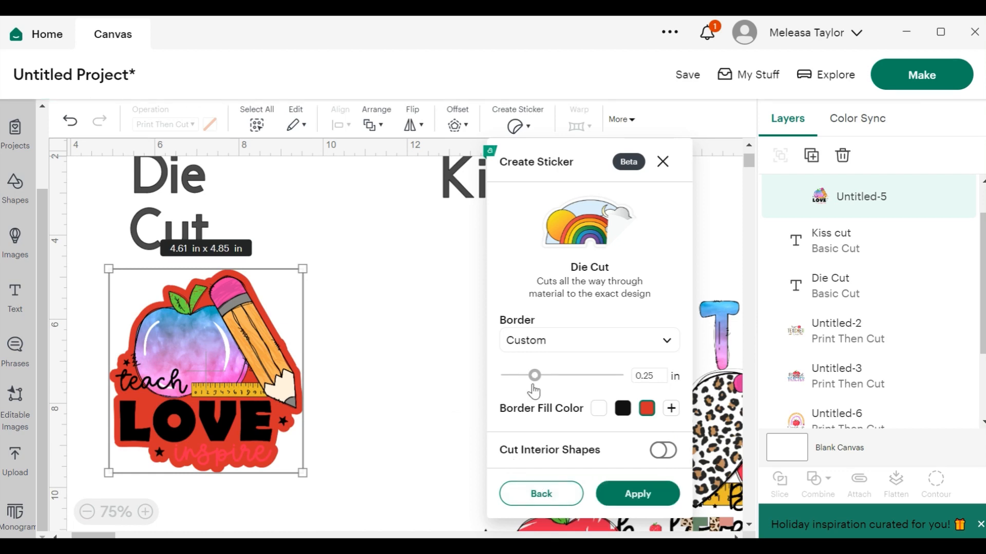
mouse_move(533, 386)
left_mouse_down()
mouse_move(519, 387)
mouse_move(549, 388)
mouse_move(510, 388)
mouse_move(543, 387)
mouse_move(518, 389)
left_mouse_up()
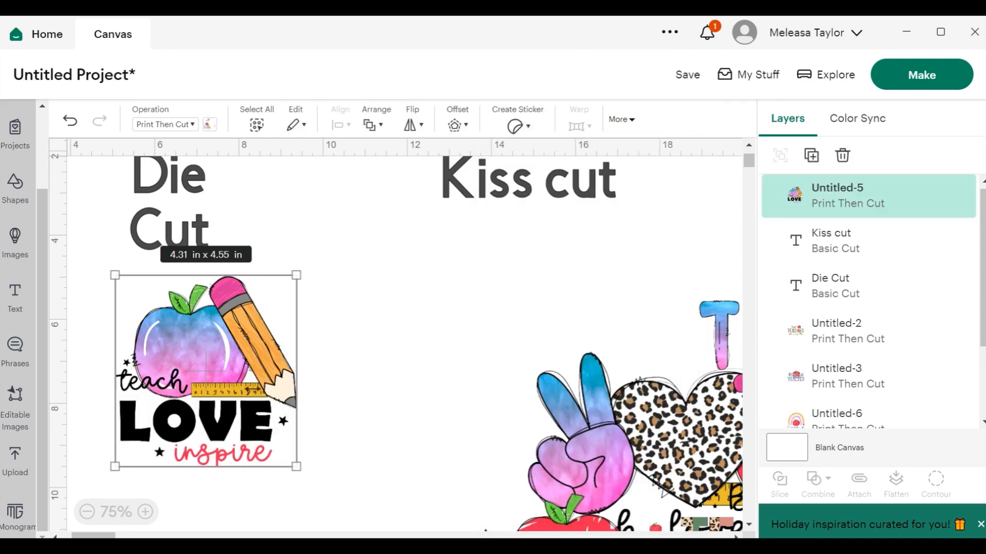
Create a Die Cut sticker from the teach love inspire design with a Standard border and apply it.
left_click(529, 137)
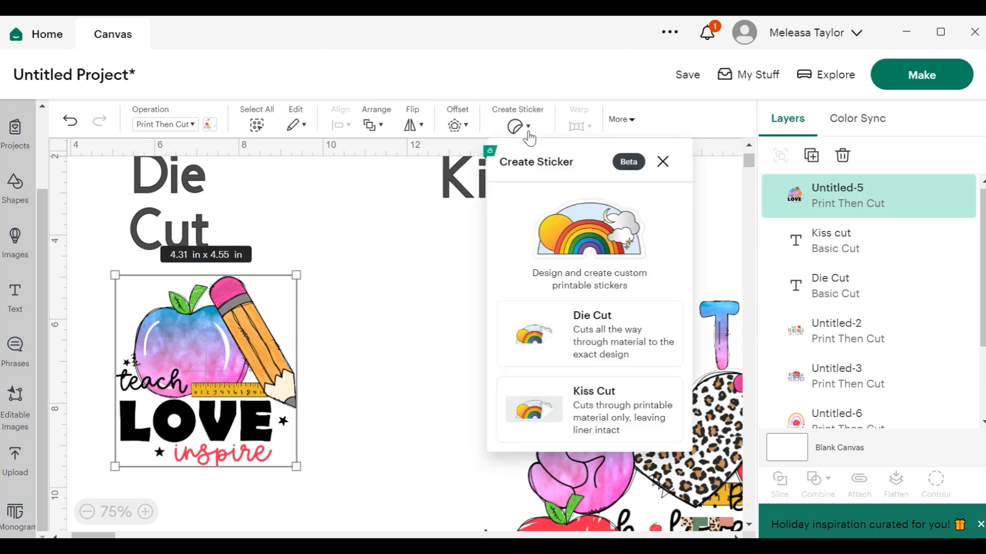
left_click(607, 338)
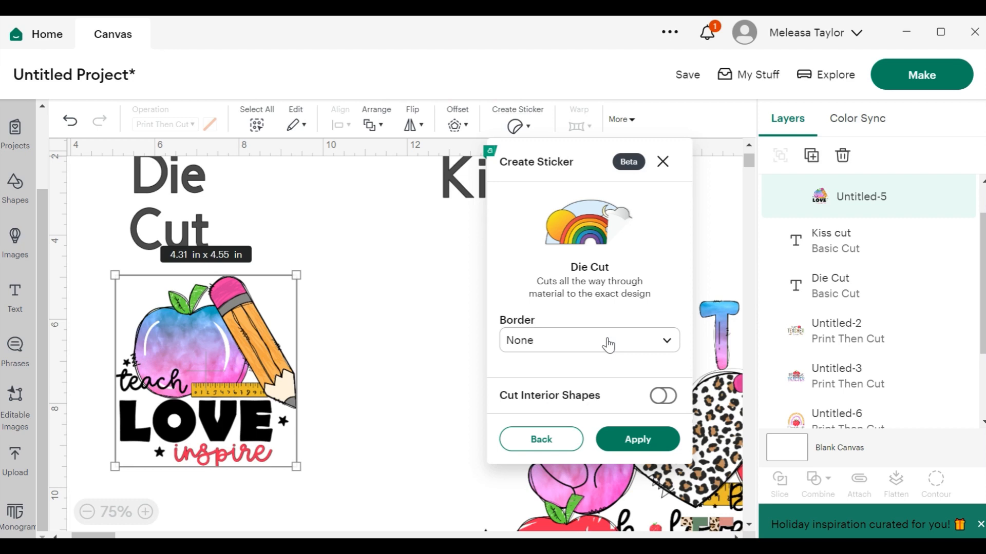
left_click(609, 345)
left_click(545, 436)
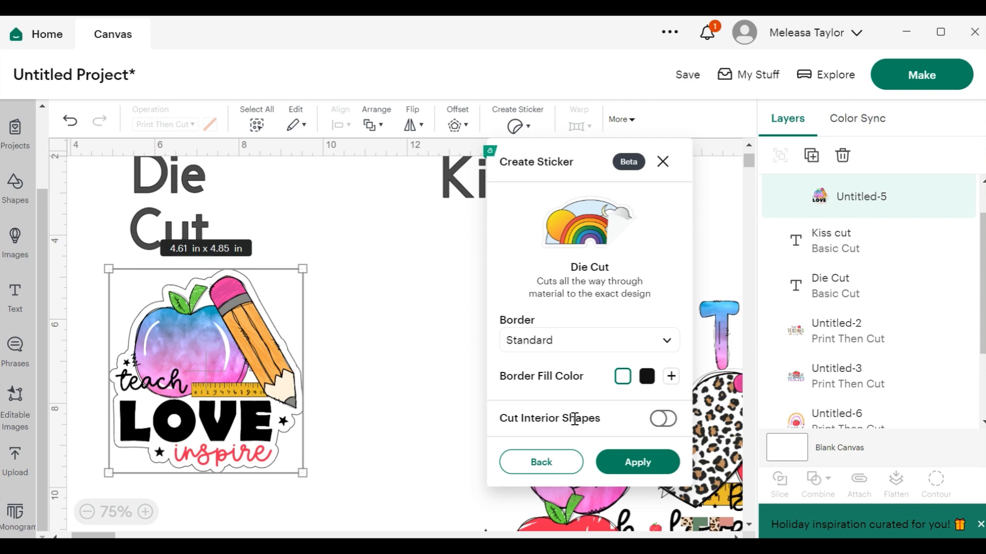
left_click(625, 463)
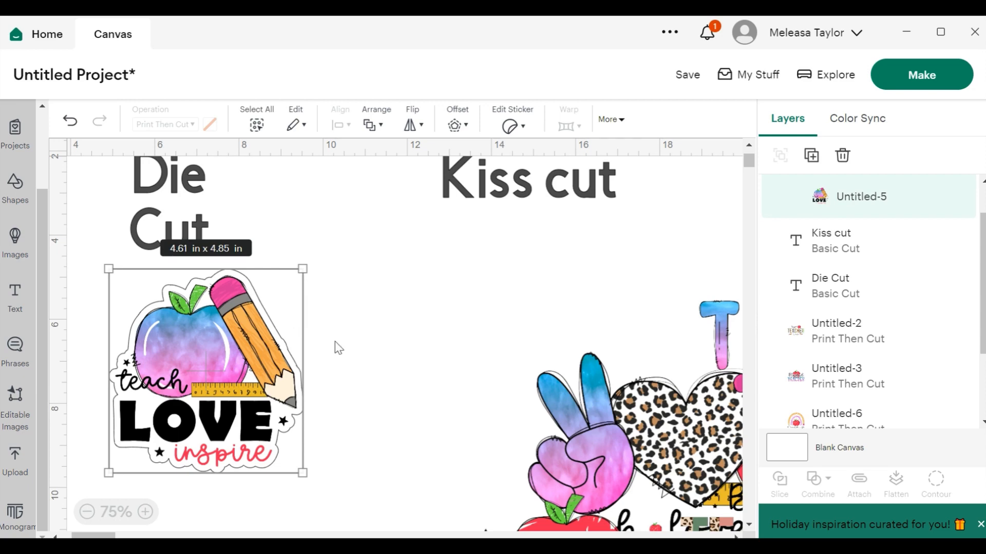
Nudge the teach love inspire sticker slightly to the left.
mouse_move(219, 340)
left_mouse_down()
mouse_move(240, 342)
mouse_move(203, 339)
left_mouse_up()
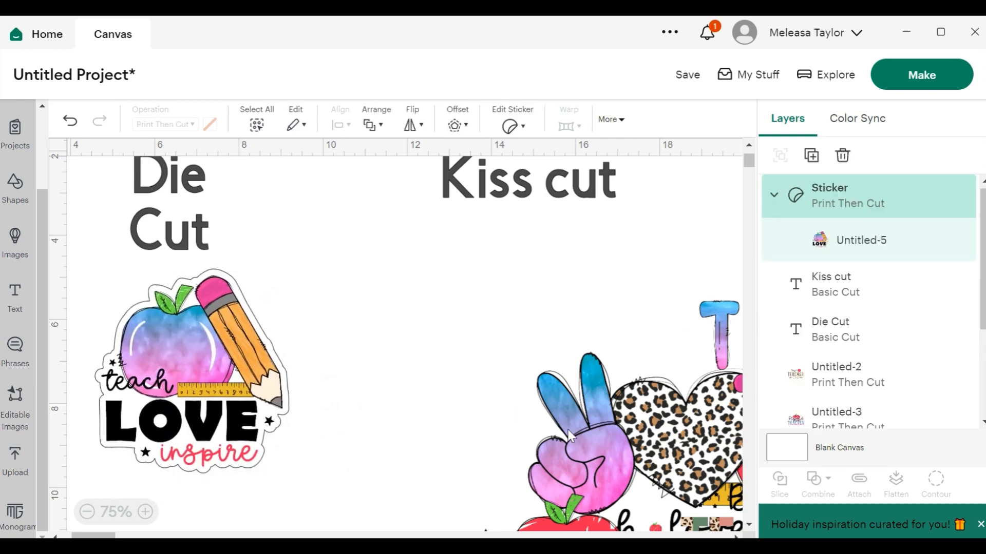
Move the peach love teach design under the Kiss cut label and shrink it to about 4.59 in by 2.54 in.
left_click_drag(585, 432, 417, 310)
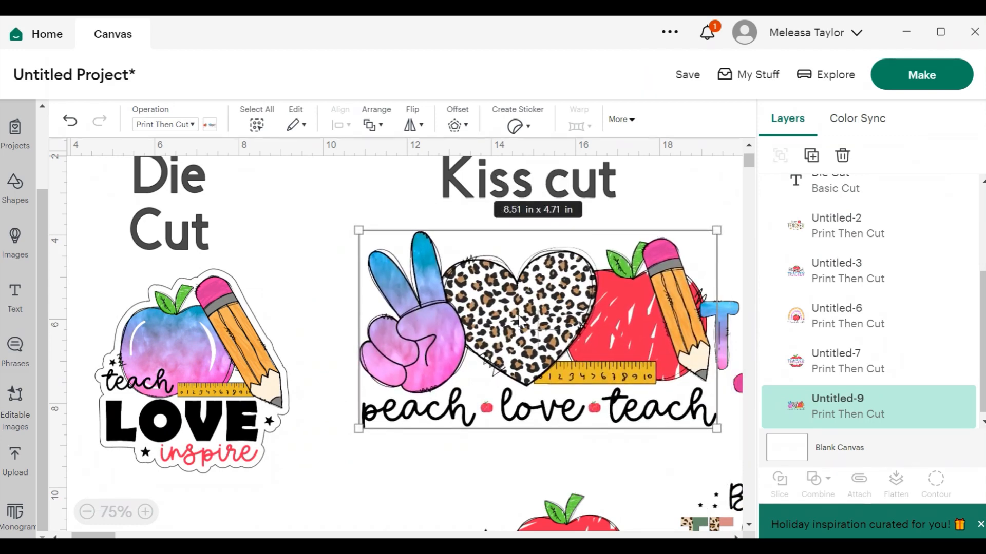
left_click_drag(716, 231, 585, 303)
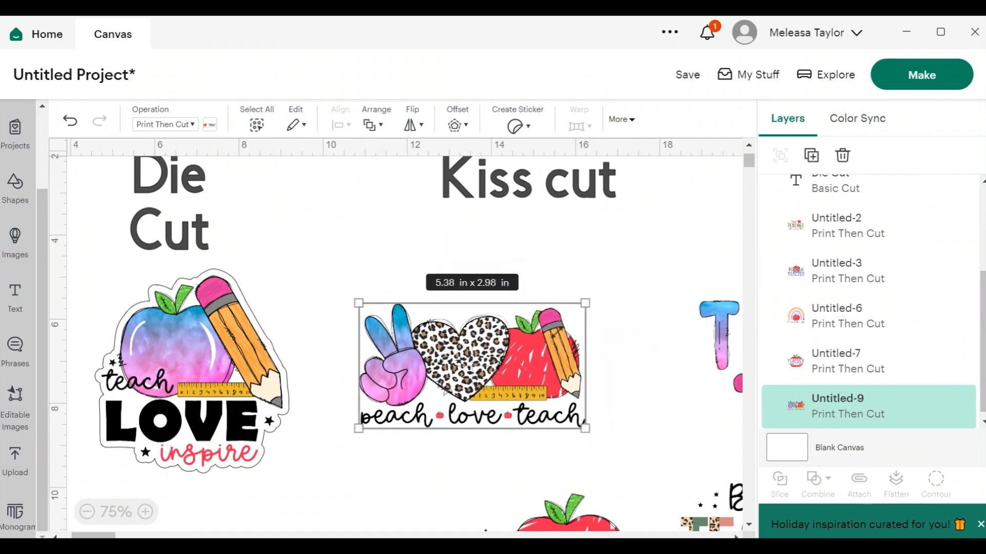
left_click_drag(506, 368, 538, 312)
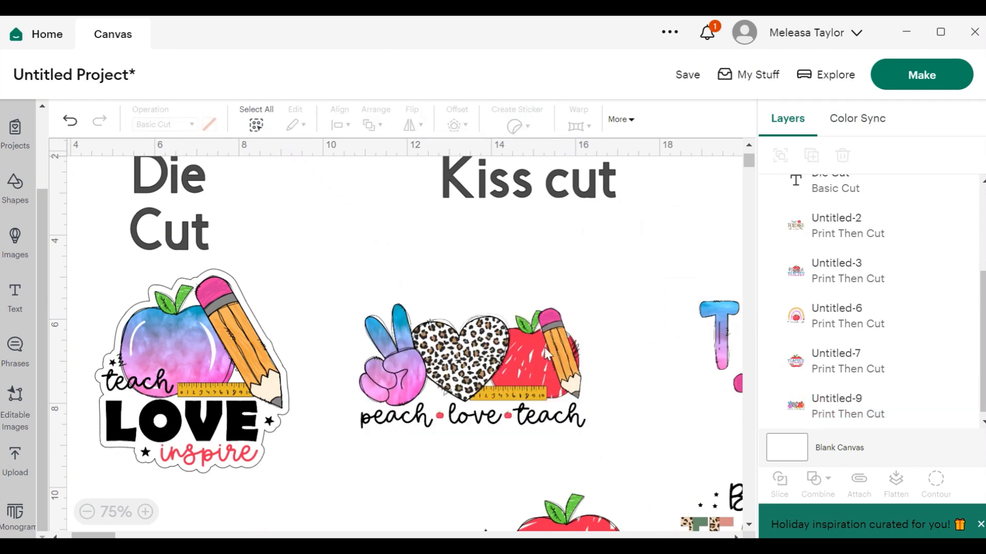
left_click_drag(544, 347, 604, 280)
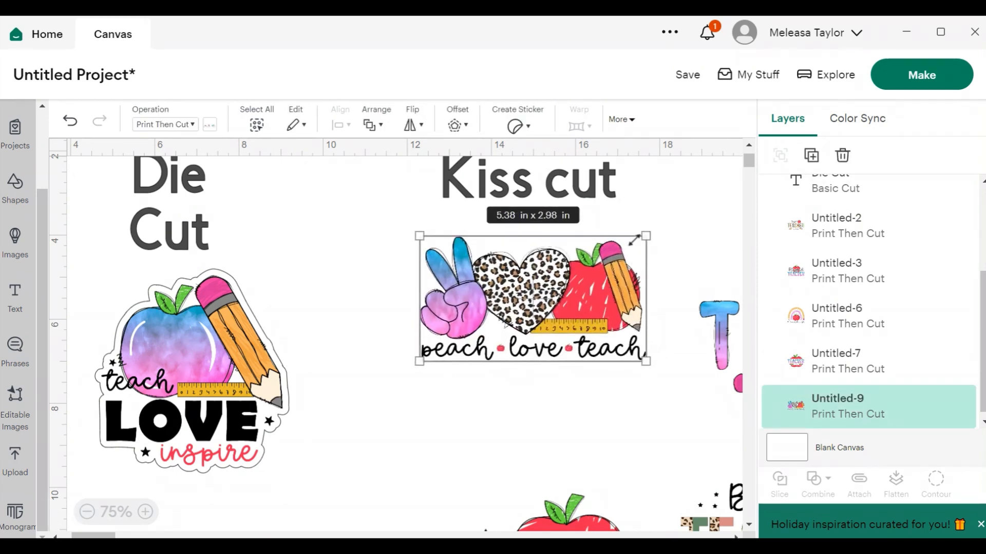
left_click_drag(645, 237, 615, 253)
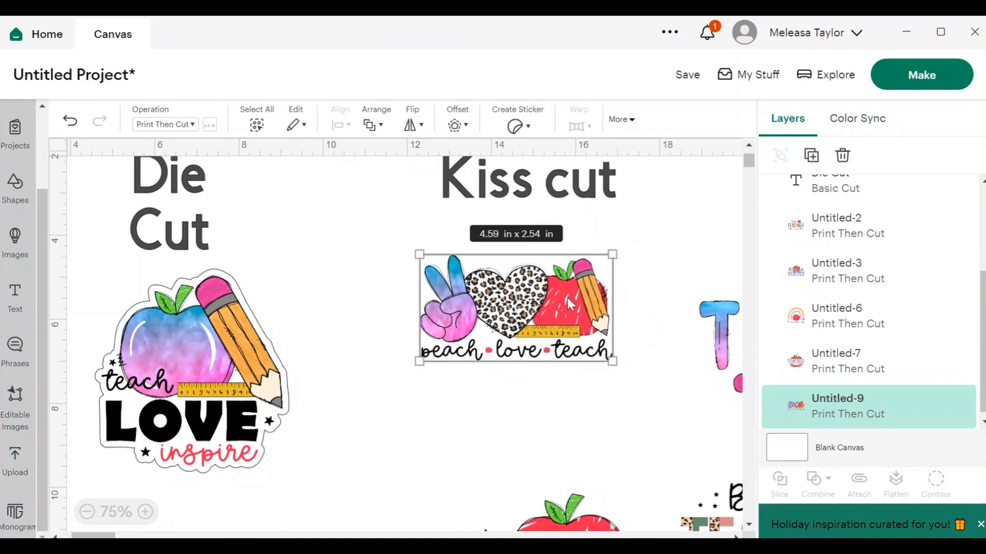
left_click_drag(565, 305, 591, 280)
Create a Kiss Cut sticker from the peach love teach design with a Standard border and Die-Cut Edge enabled.
left_click(529, 127)
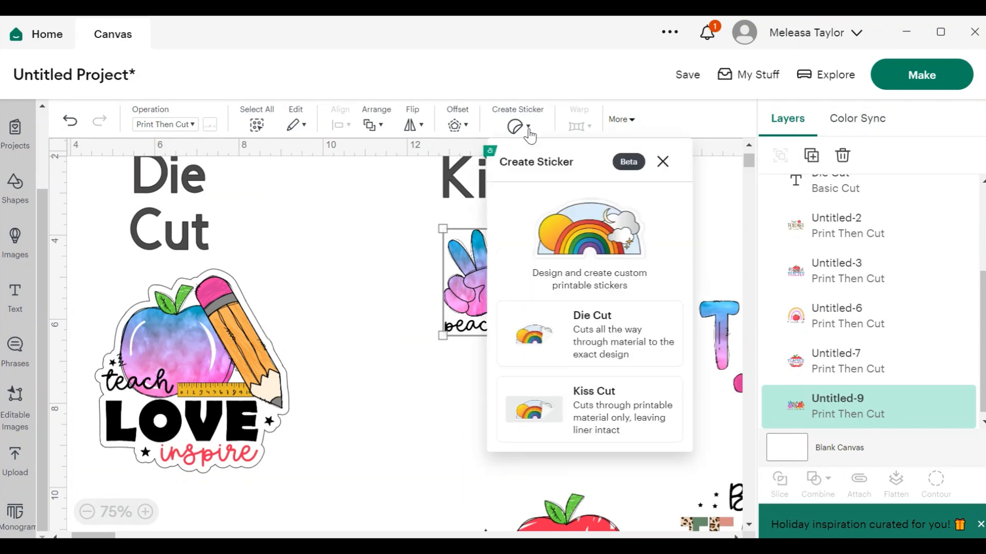
left_click(599, 403)
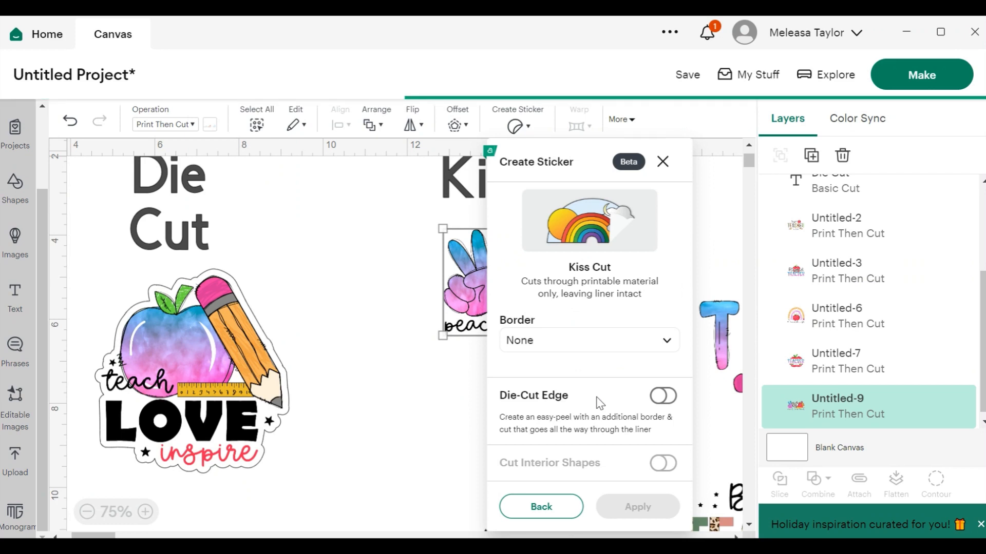
left_click(652, 353)
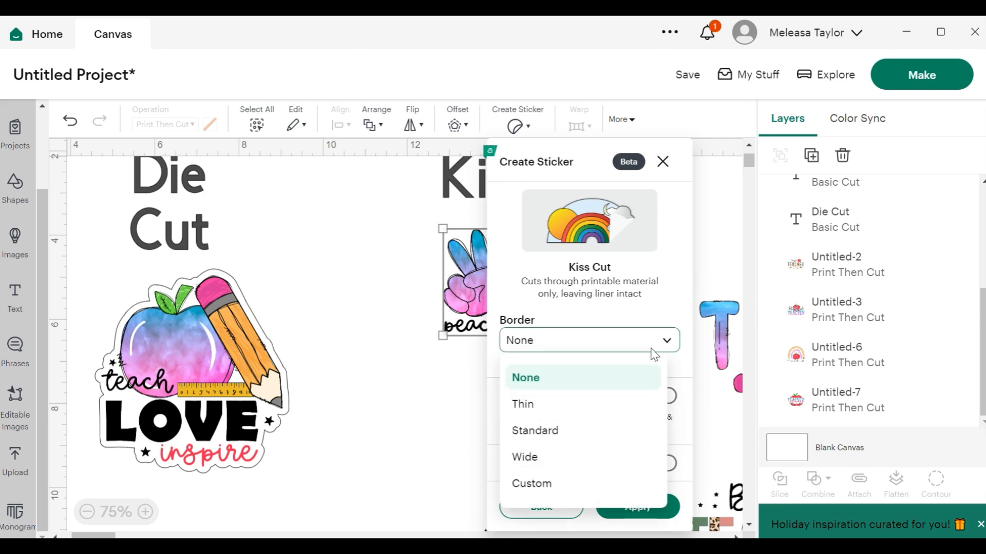
left_click(575, 441)
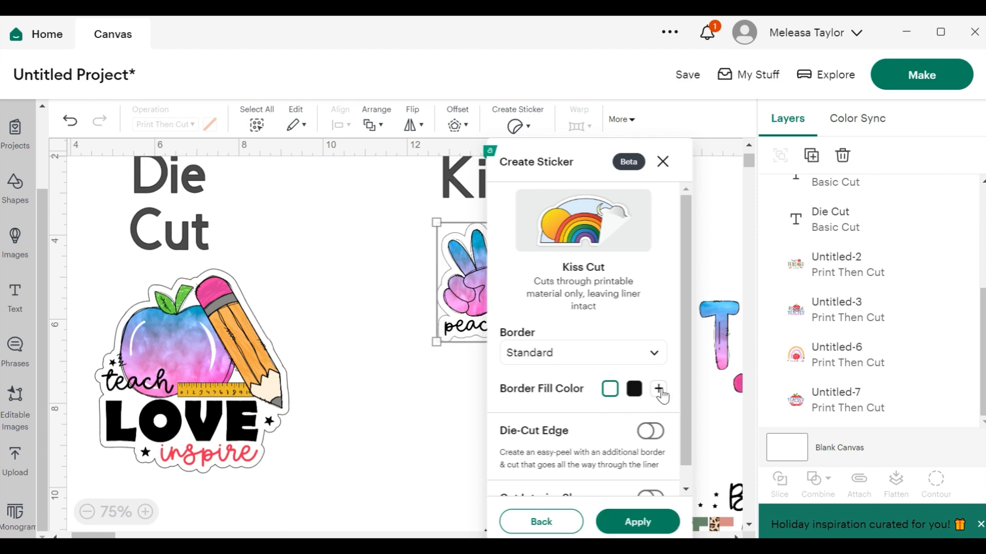
left_click_drag(684, 378, 685, 425)
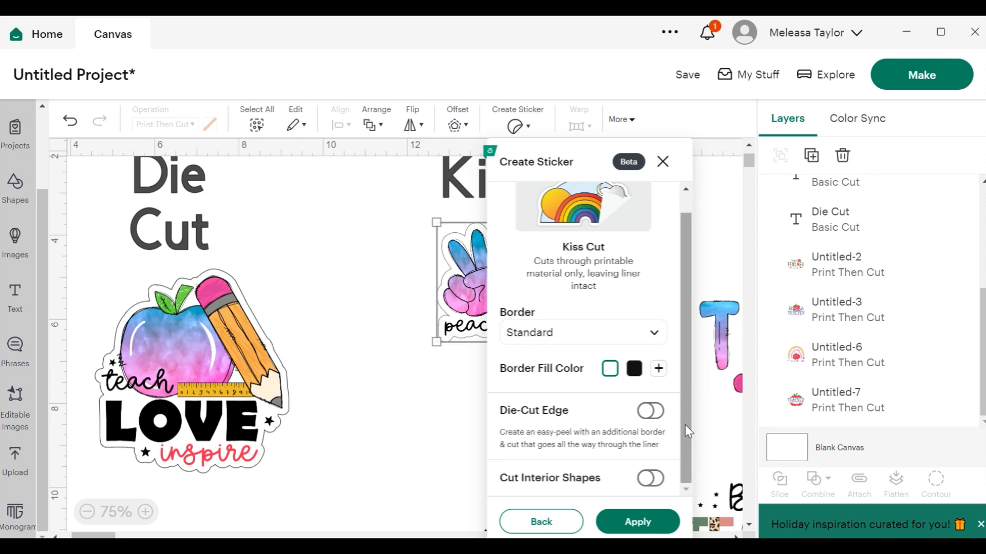
left_click(650, 412)
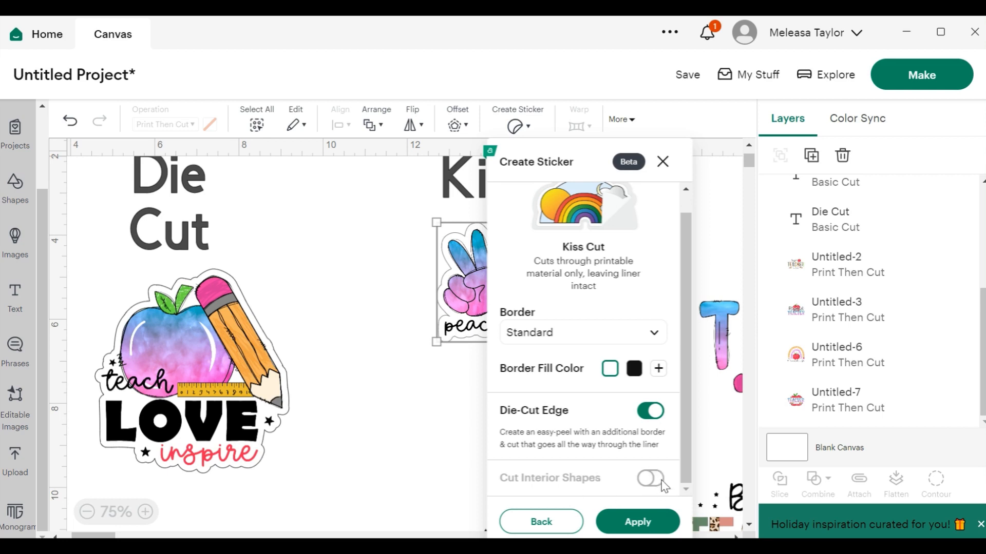
left_click(638, 521)
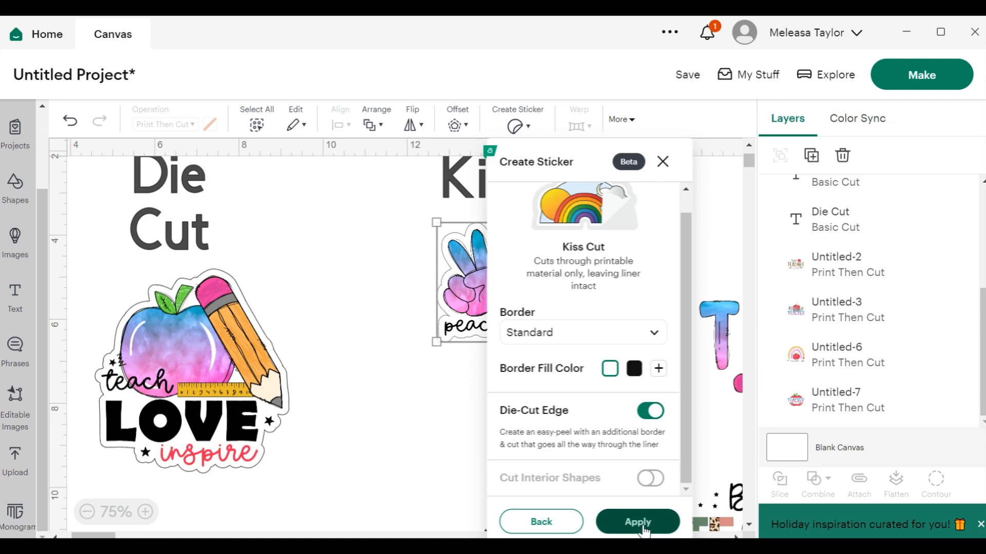
Move the peach love teach sticker up closer to the Kiss cut label.
scroll(564, 236, "down", 3)
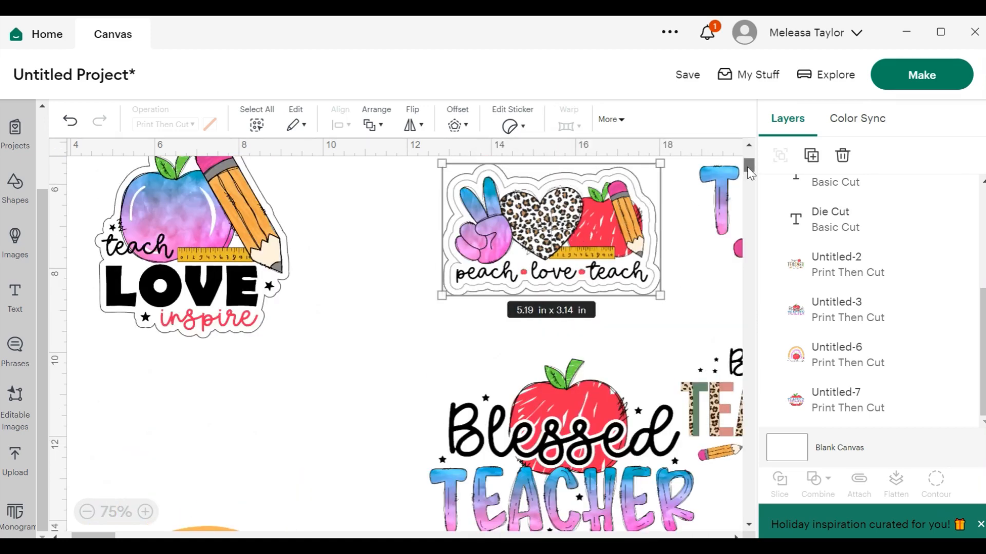
left_click_drag(747, 167, 747, 157)
left_click_drag(572, 399, 558, 324)
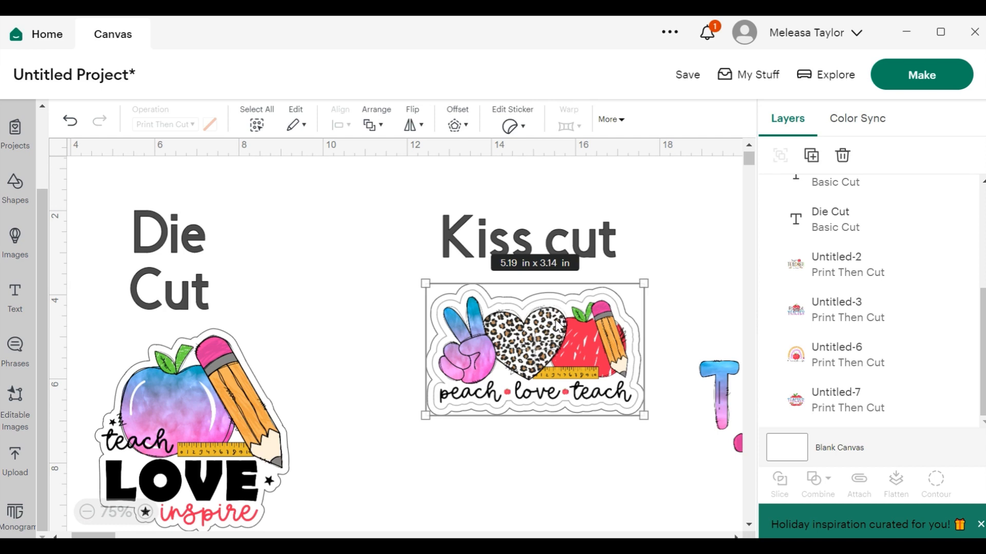
Zoom out to 50% and move the Teacher life apple design below the teach love inspire sticker.
left_click(187, 257)
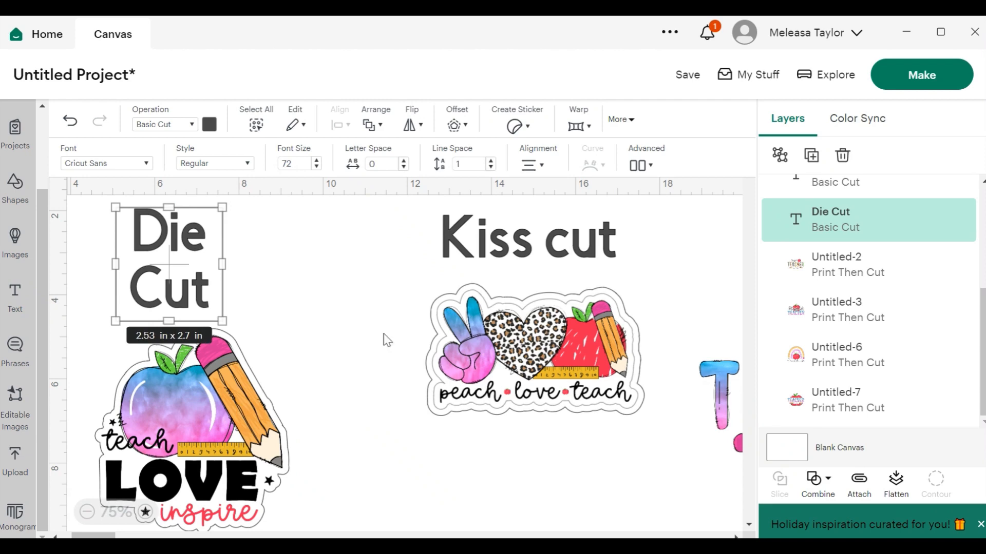
left_click(87, 513)
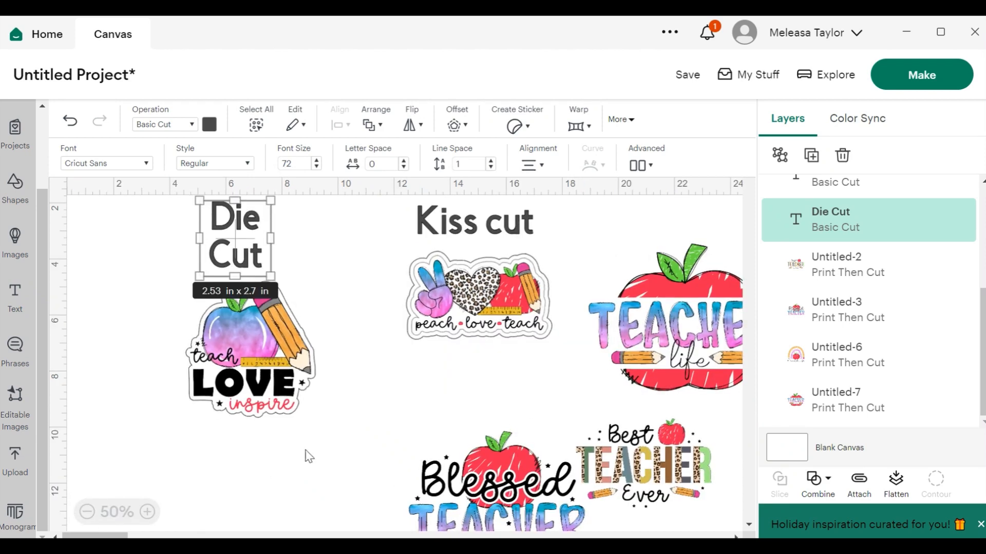
left_click(87, 513)
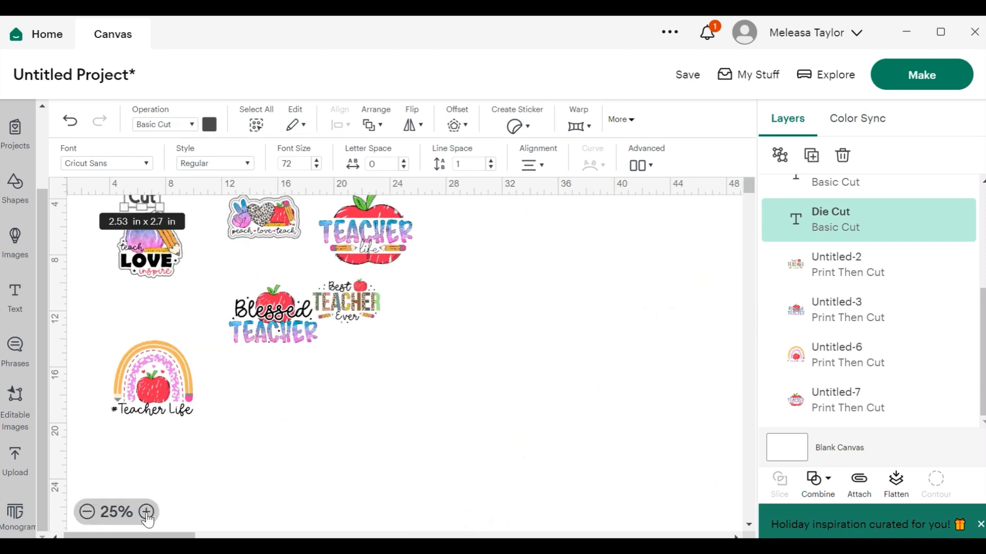
left_click(146, 512)
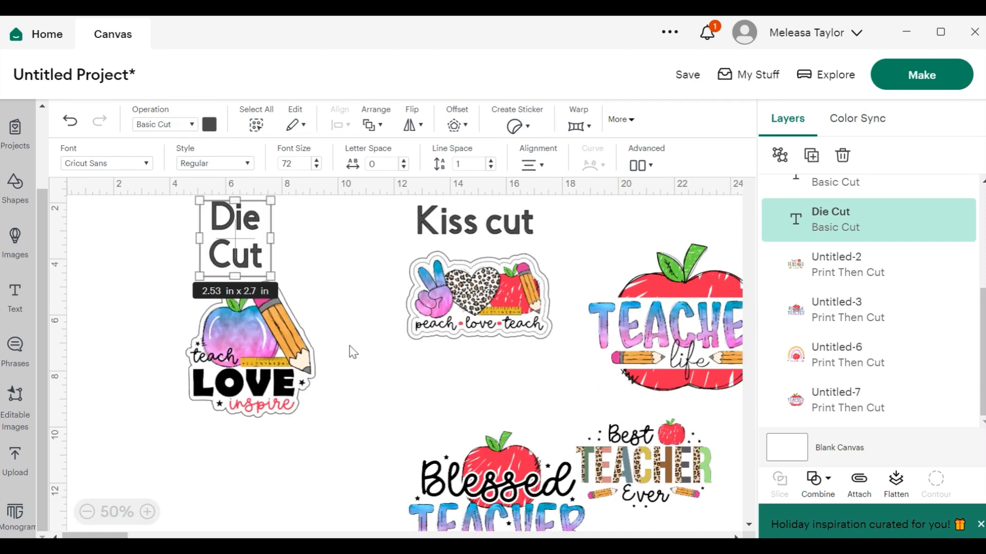
left_click_drag(668, 333, 265, 495)
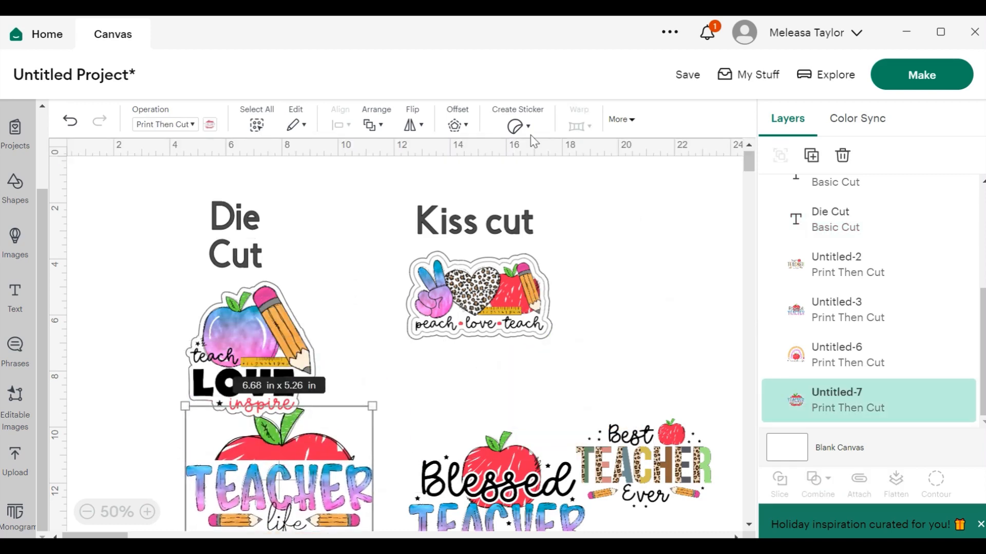
left_click(514, 125)
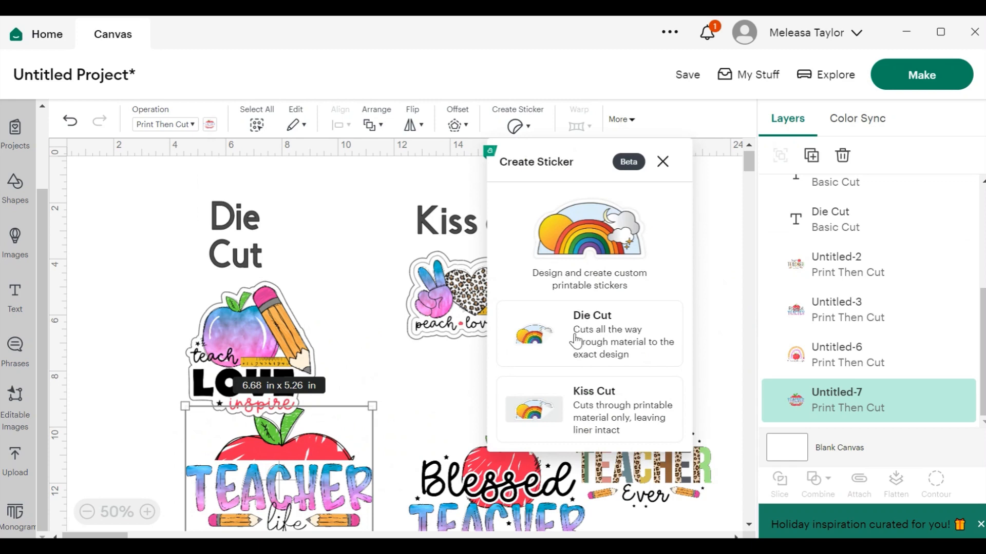
left_click(576, 341)
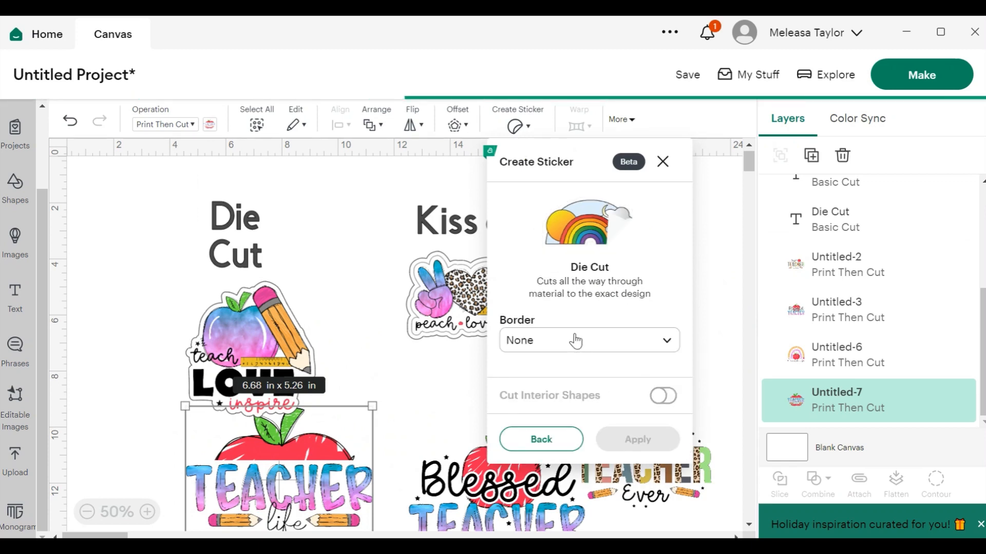
left_click(579, 340)
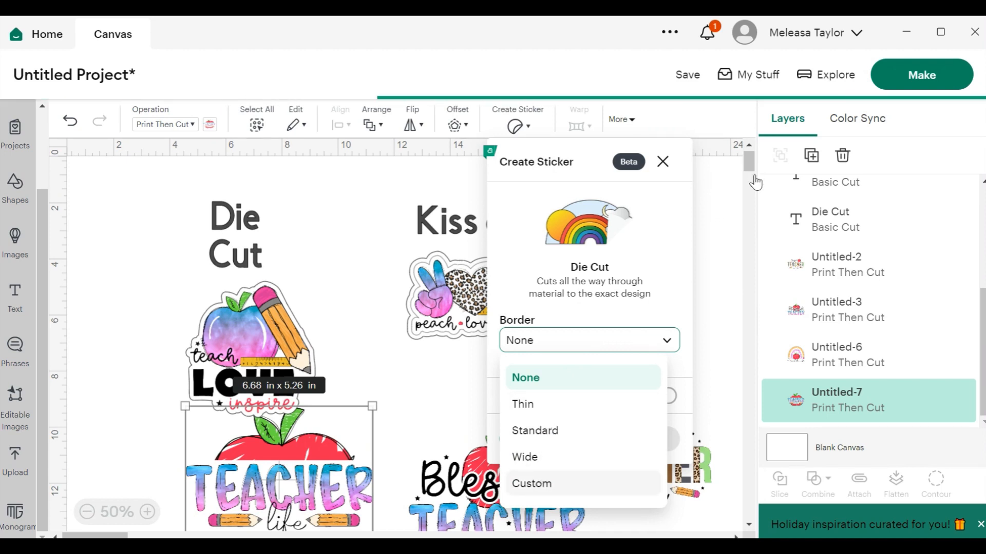
mouse_move(750, 165)
left_mouse_down()
mouse_move(751, 175)
mouse_move(750, 157)
left_mouse_up()
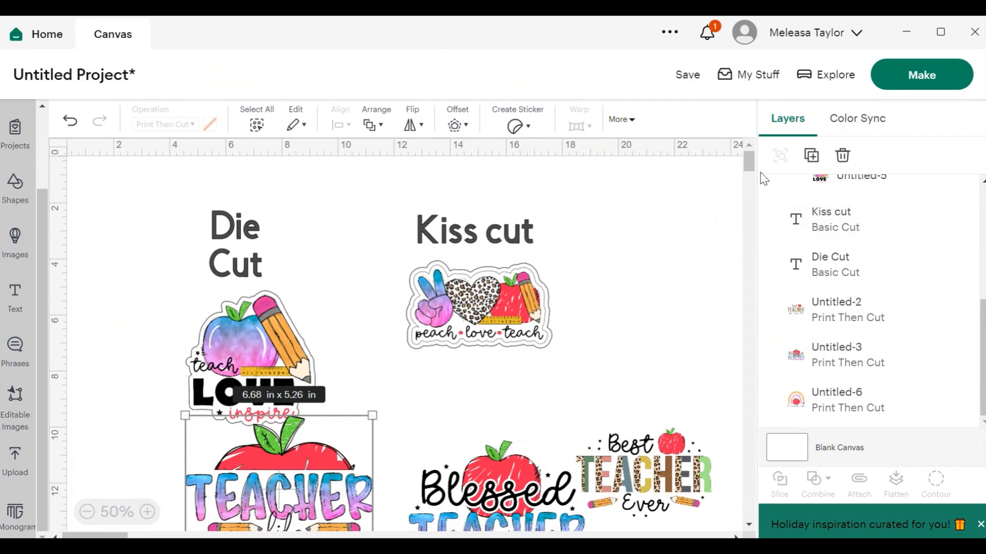
Rearrange the Blessed Teacher, Best Teacher Ever and Teacher life apple designs on the canvas.
mouse_move(755, 165)
left_mouse_down()
mouse_move(751, 186)
mouse_move(750, 175)
left_mouse_up()
left_click_drag(245, 402, 612, 388)
left_click_drag(575, 315, 590, 233)
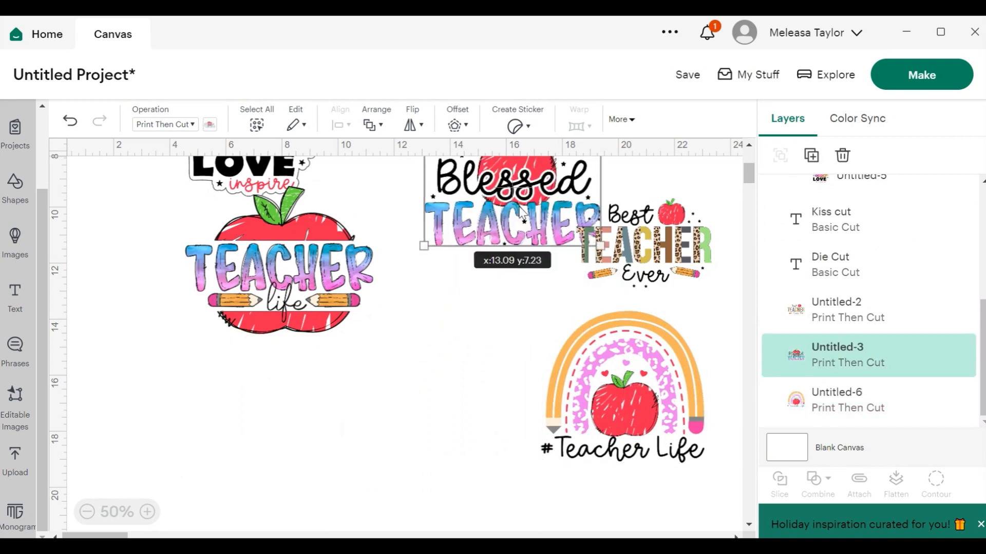
left_click_drag(660, 239, 704, 237)
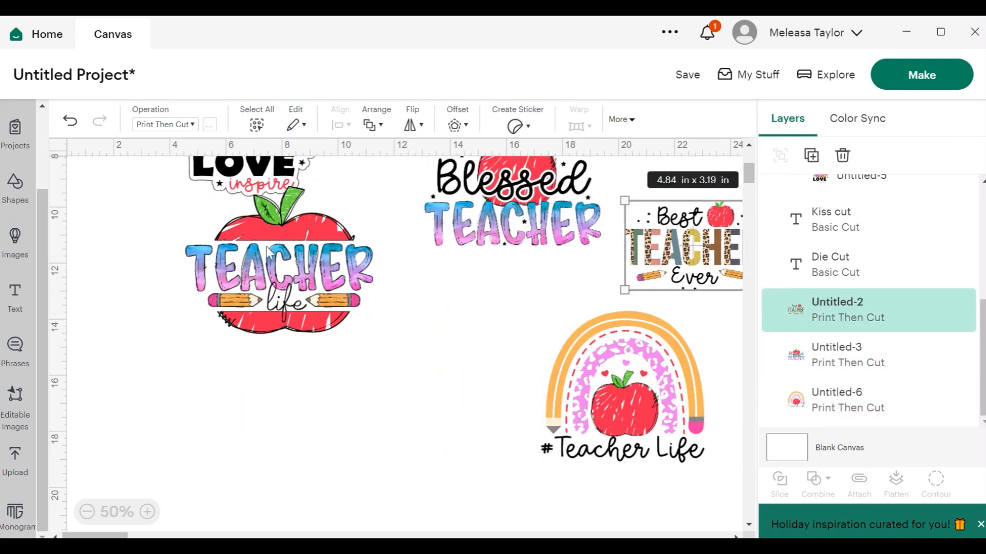
left_click_drag(265, 252, 238, 273)
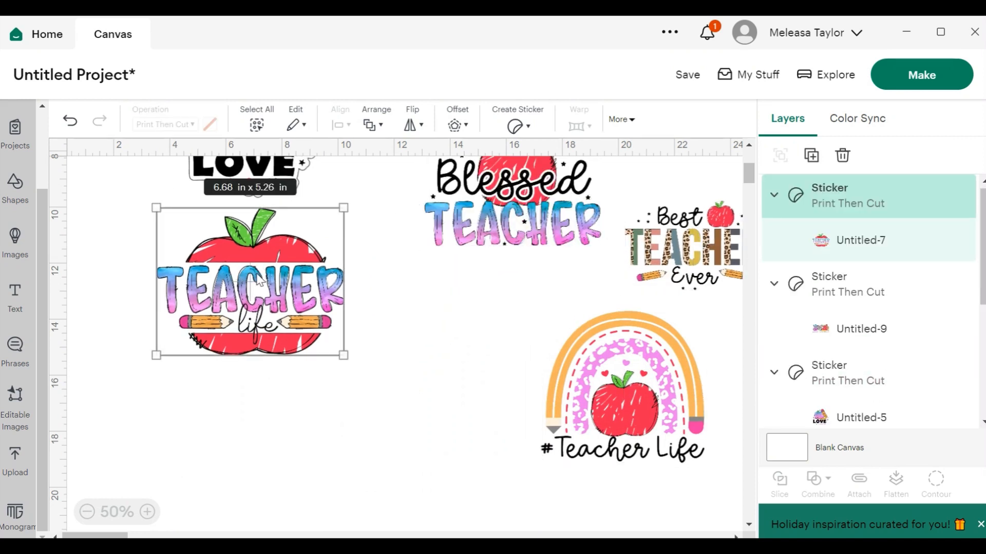
Create a Die Cut sticker from the Teacher life apple design with a Custom border of 0.146 in.
left_click(516, 126)
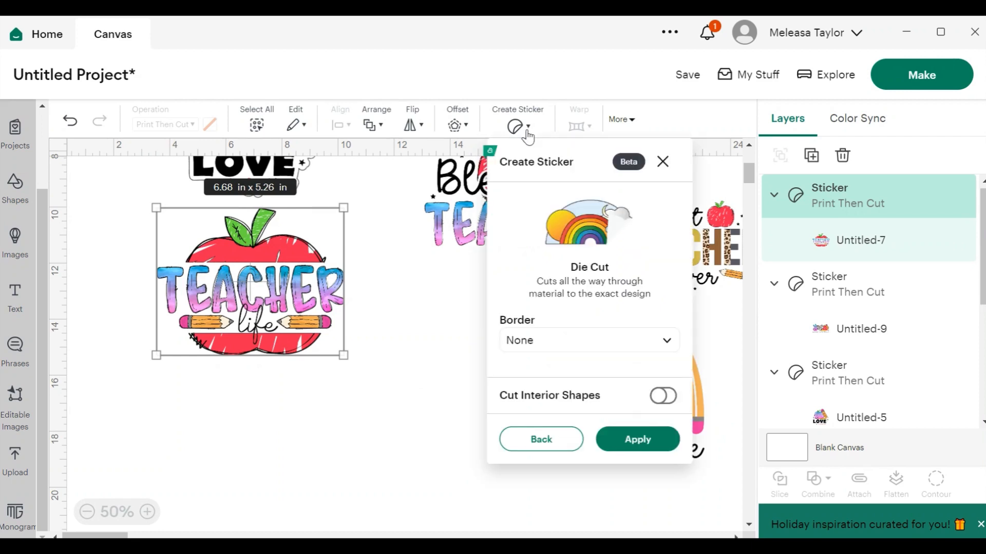
left_click(580, 342)
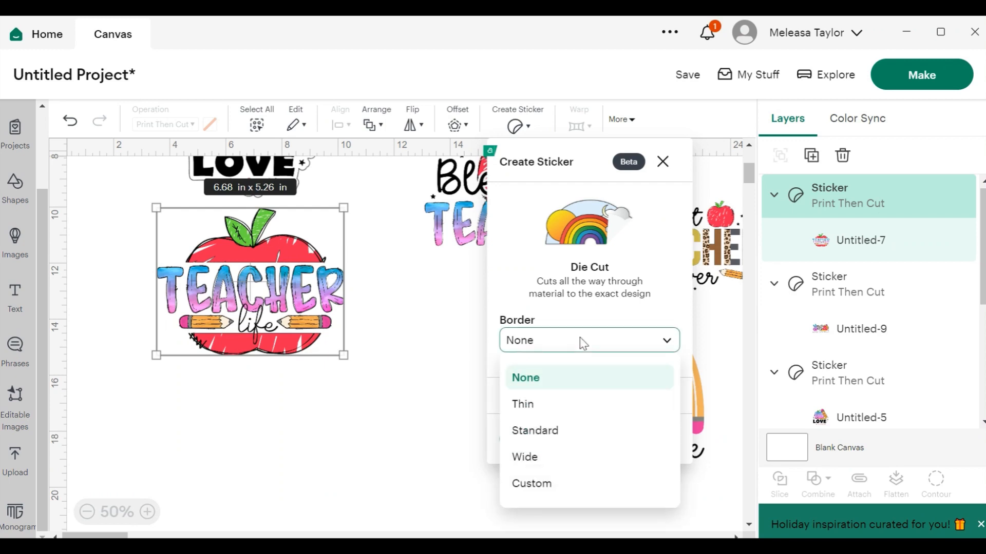
left_click(532, 484)
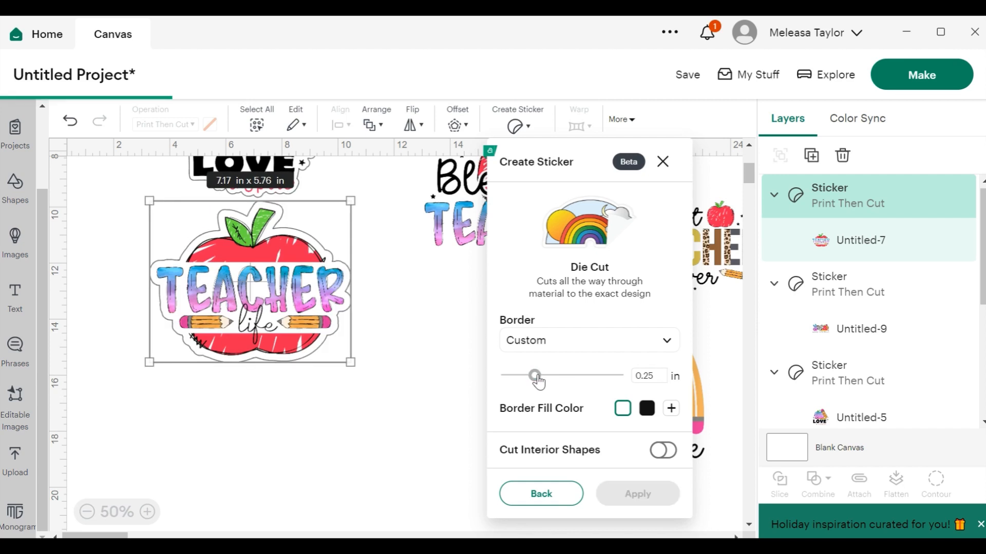
left_click_drag(536, 379, 529, 383)
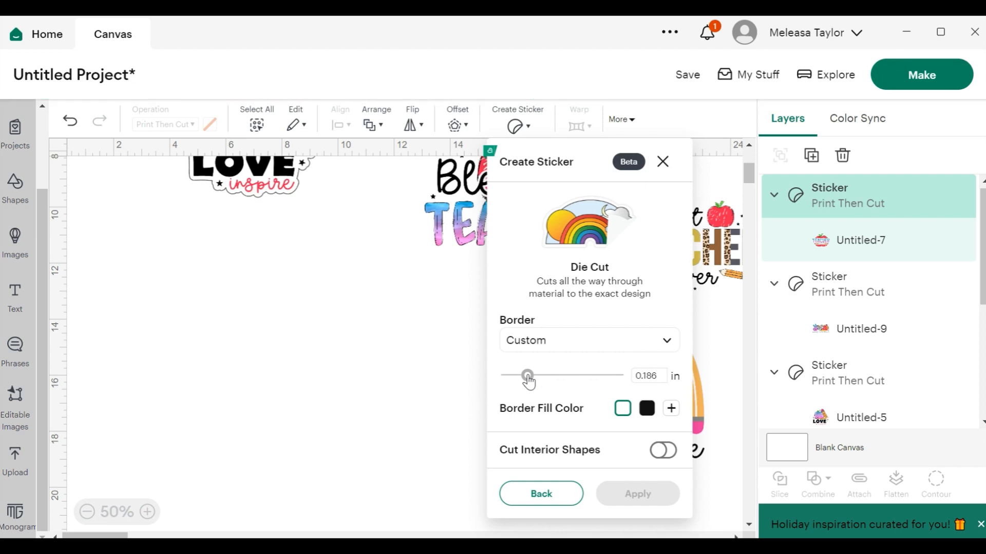
left_click_drag(529, 382, 525, 383)
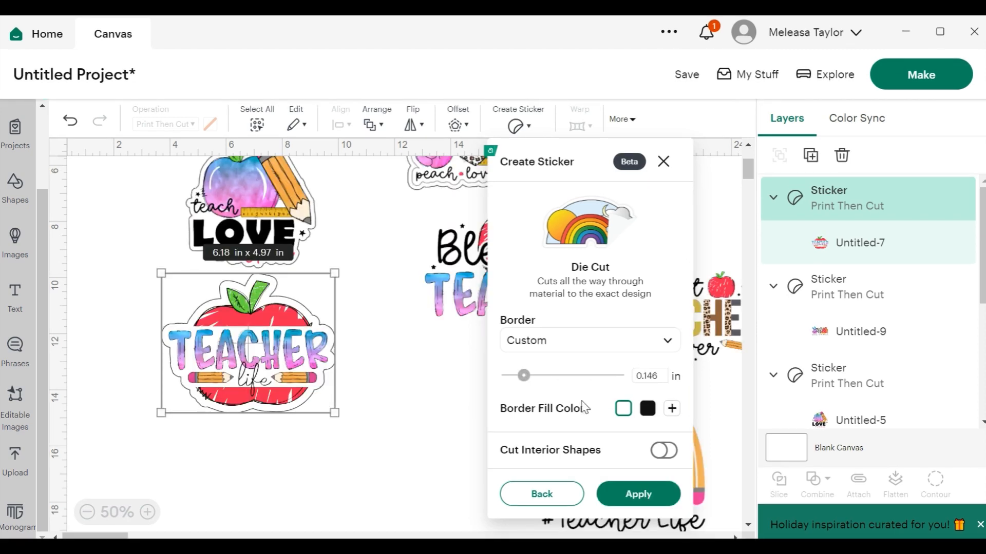
left_click(647, 495)
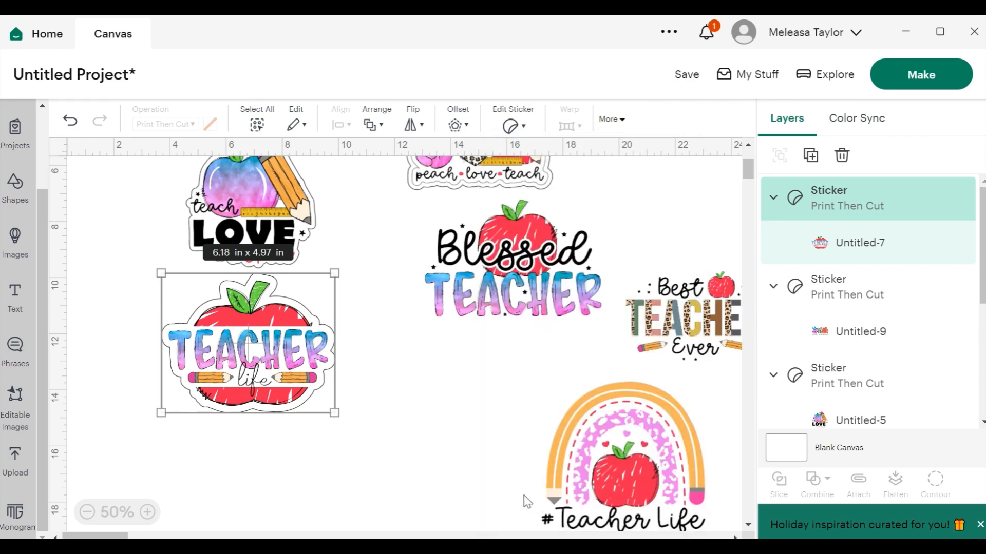
Move the Blessed Teacher design below the Teacher life apple sticker and the rainbow Teacher Life design beside it.
left_click(405, 385)
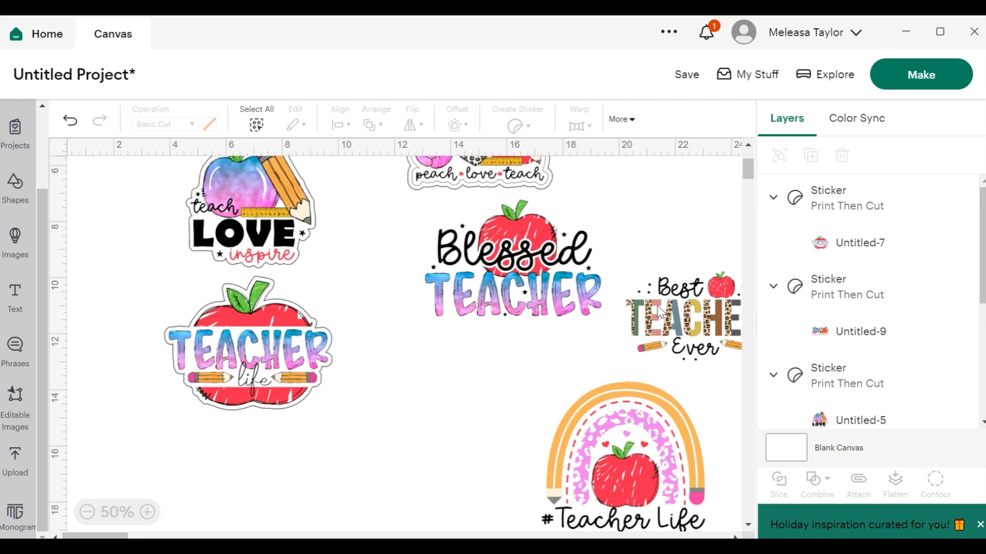
left_click_drag(748, 173, 746, 172)
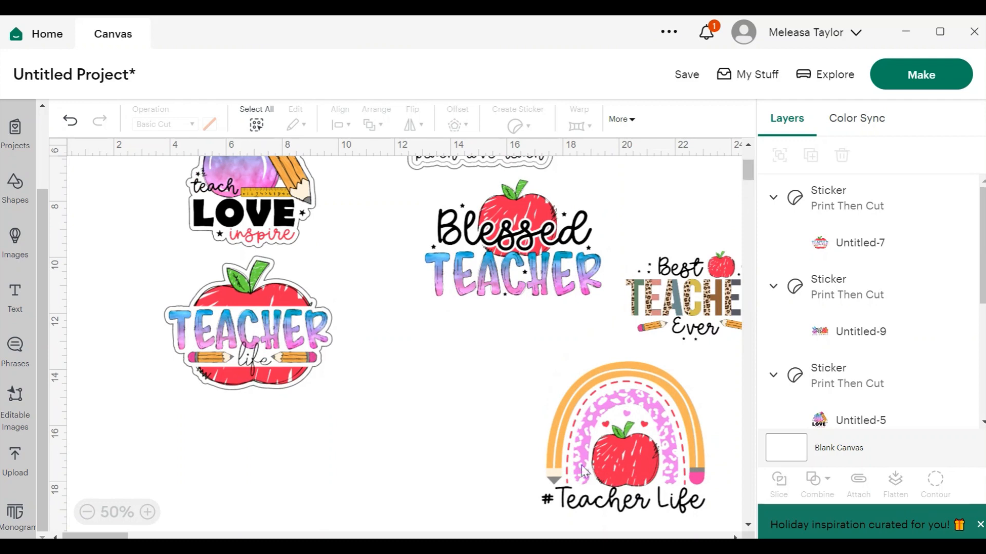
left_click_drag(606, 441, 276, 451)
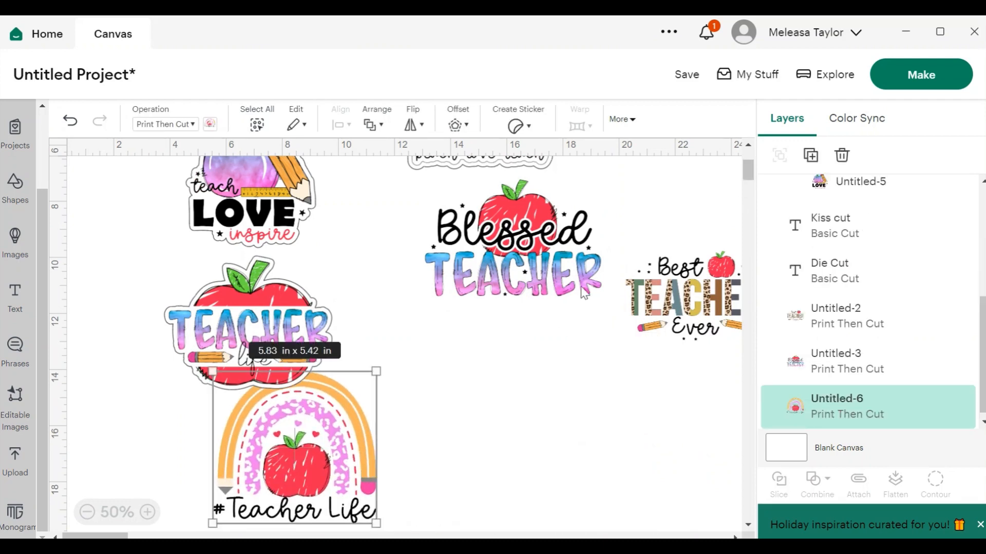
left_click_drag(529, 250, 516, 242)
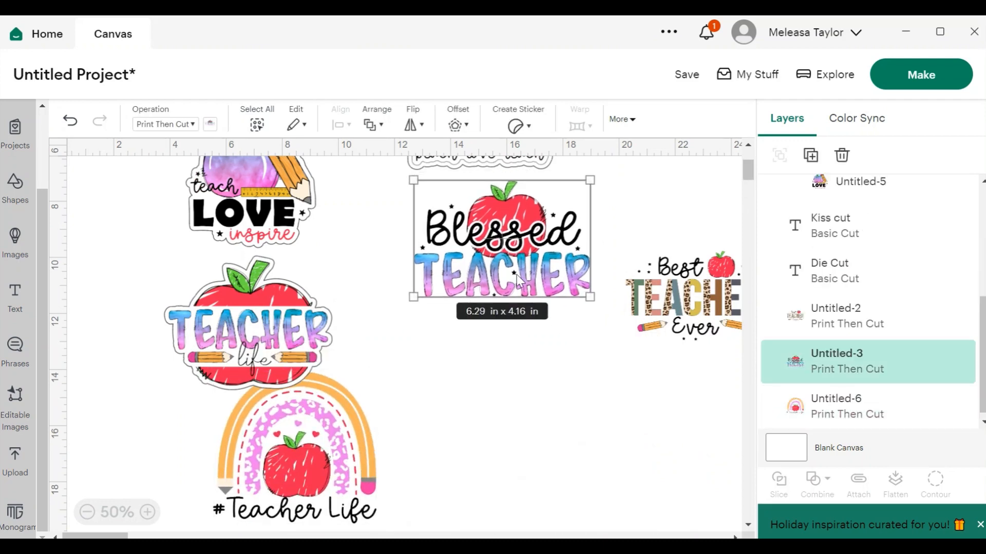
left_click_drag(313, 435, 567, 402)
left_click_drag(520, 260, 277, 477)
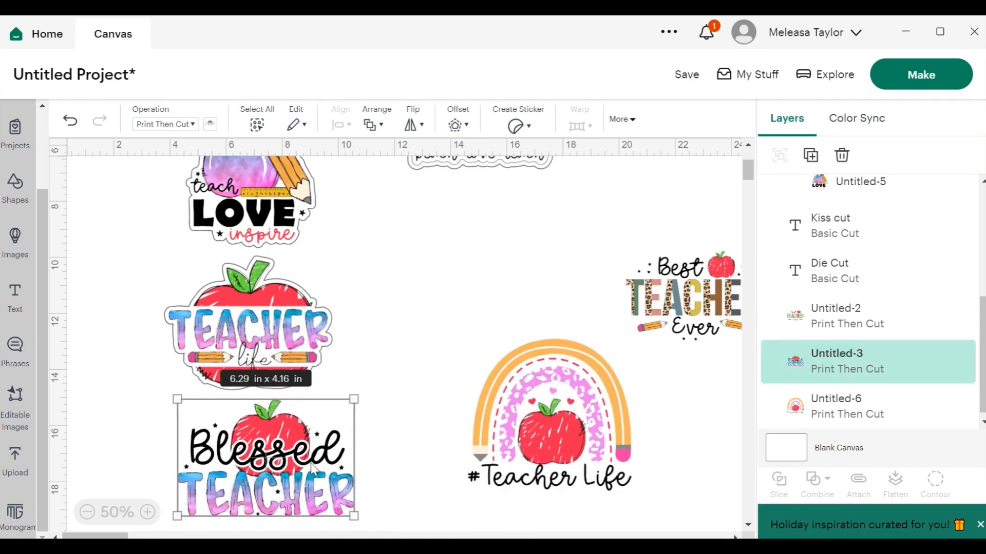
left_click(557, 434)
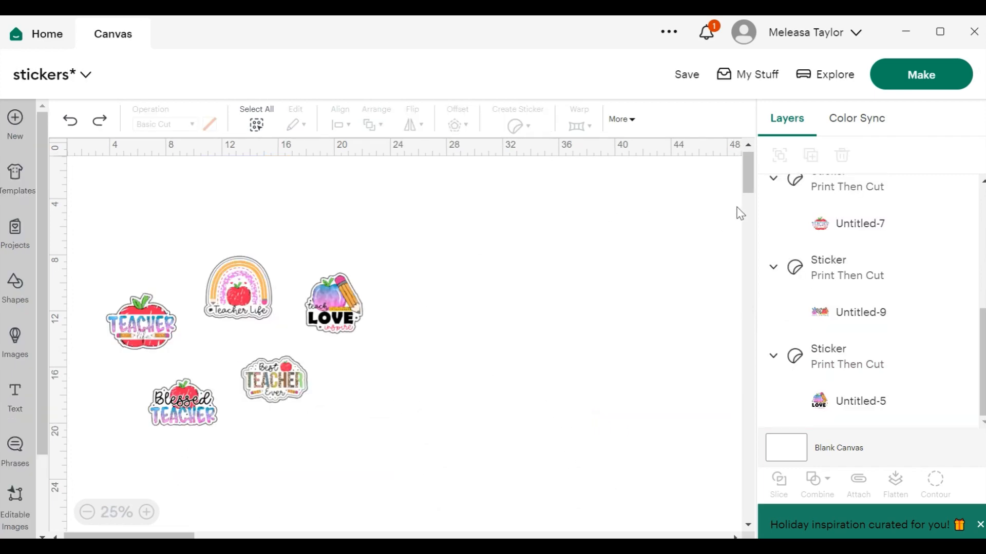
Send the stickers project to Make, review the Print Then Cut mats and continue.
left_click(942, 78)
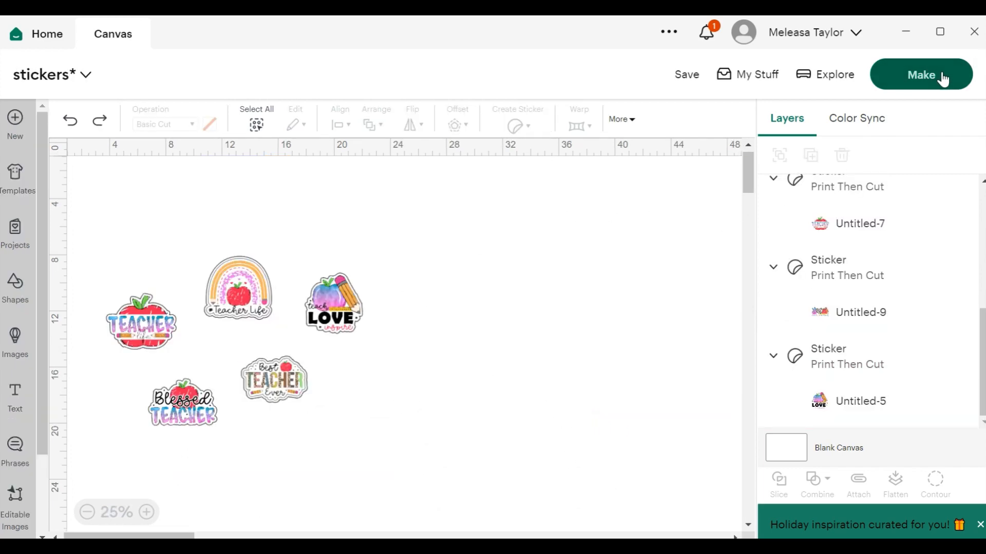
scroll(669, 301, "up", 3)
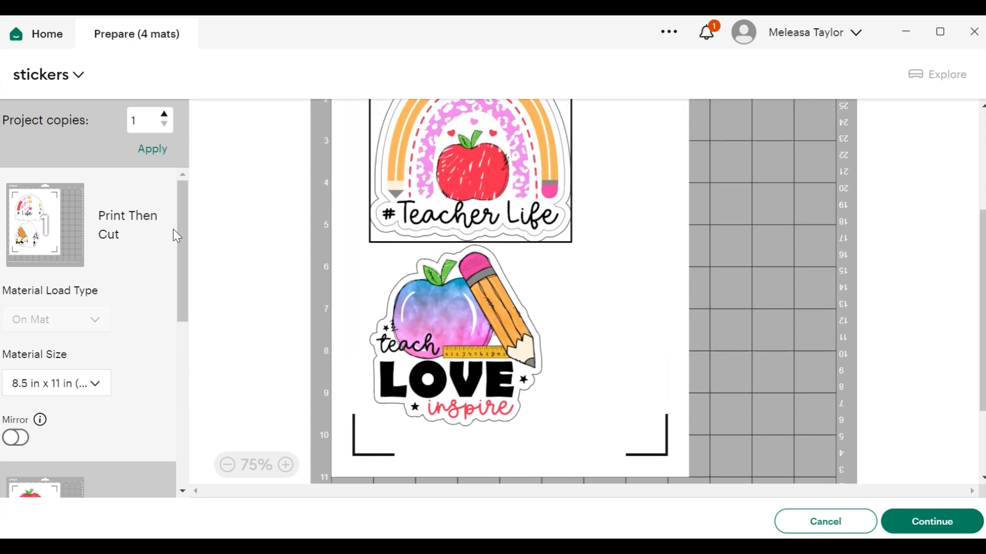
left_click_drag(183, 232, 192, 419)
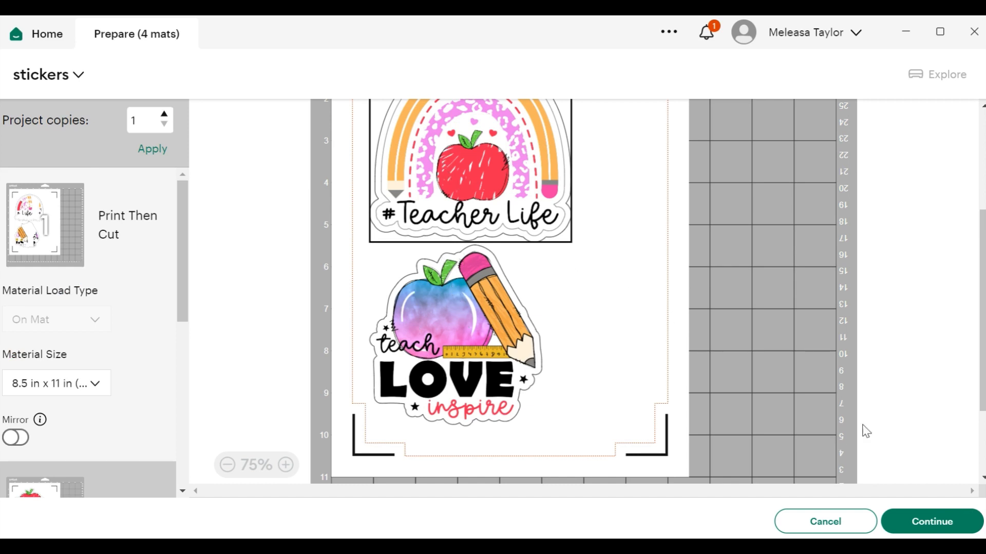
left_click(946, 528)
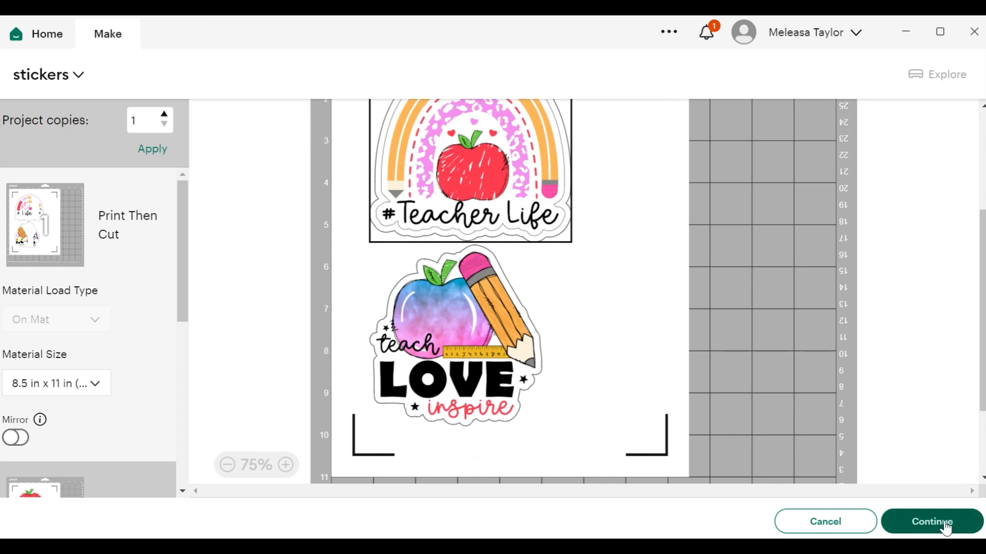